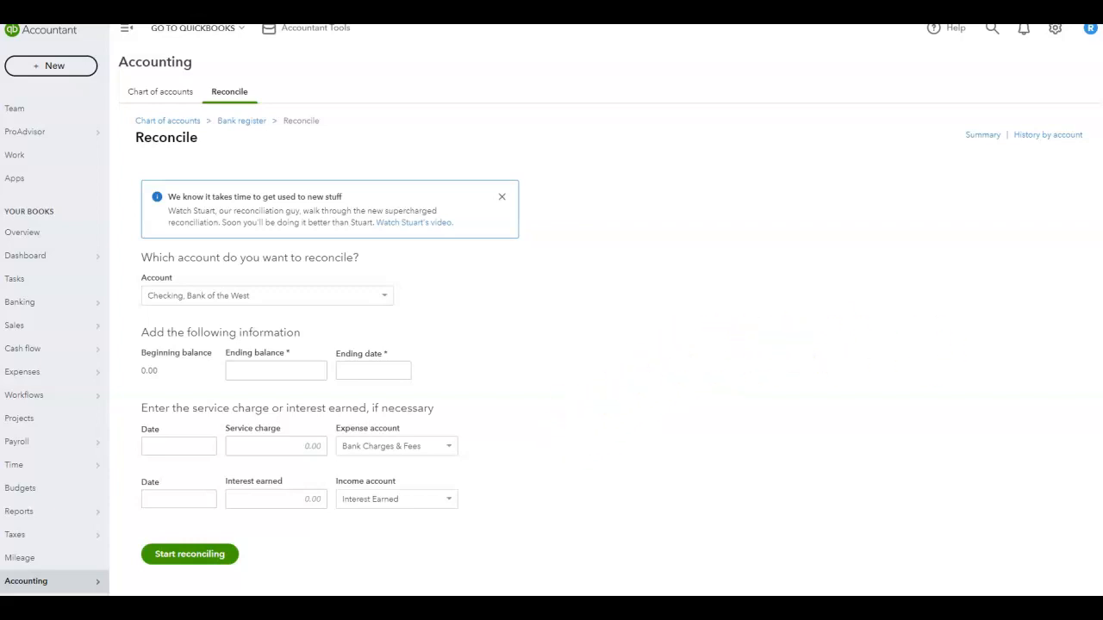
- Open the assignment instructions for the bank reconciliation and then move them aside
left_click_drag(1102, 482, 490, 62)
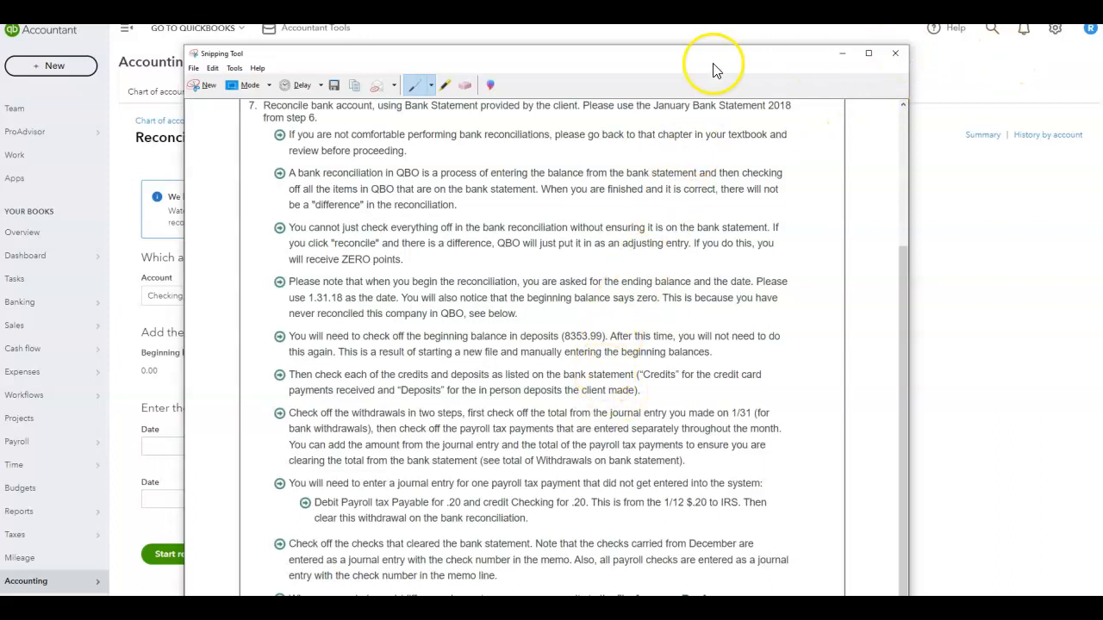
left_click_drag(678, 60, 767, 102)
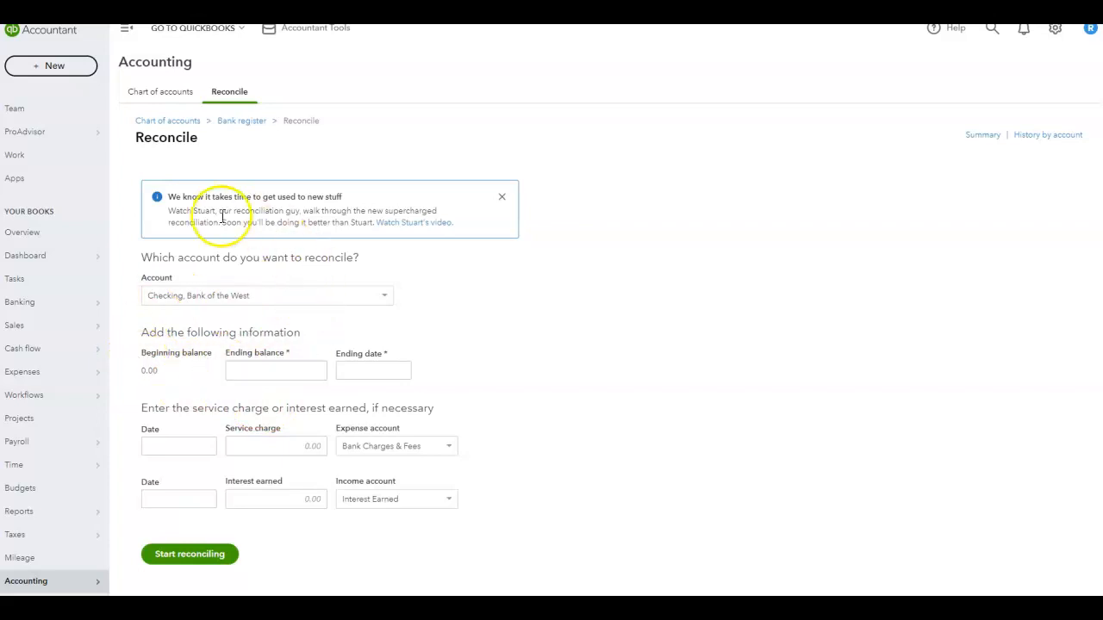
- Choose Checking, Bank of the West as the account to reconcile
left_click(227, 297)
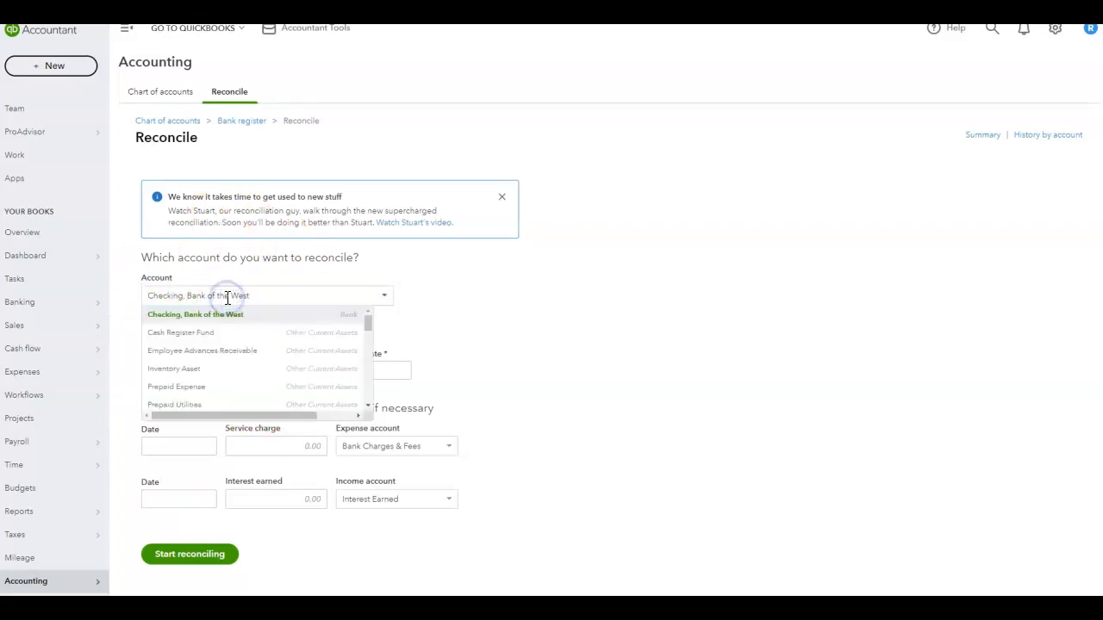
left_click(293, 317)
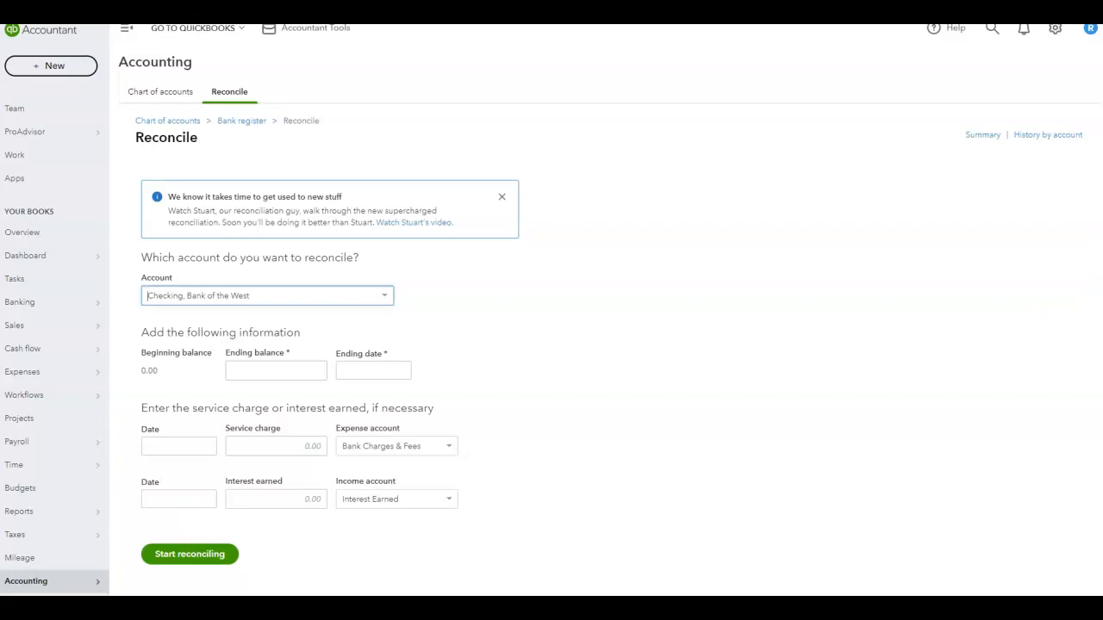
left_click(287, 368)
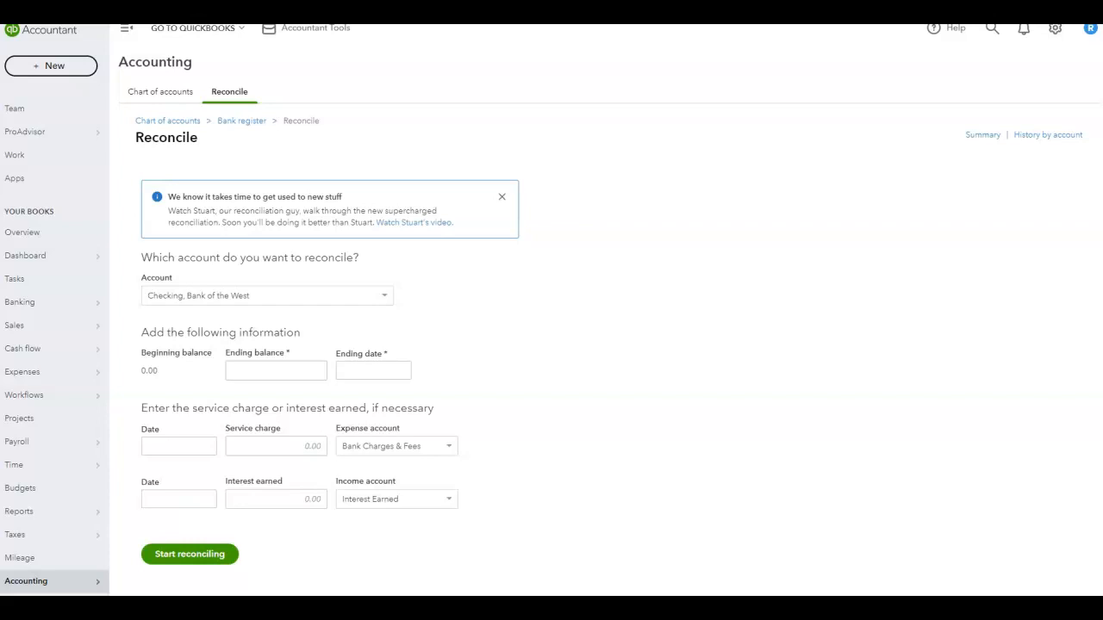
- Read the ending balance on the bank statement and enter 10,970.36 as the ending balance
left_click_drag(1101, 60, 792, 1)
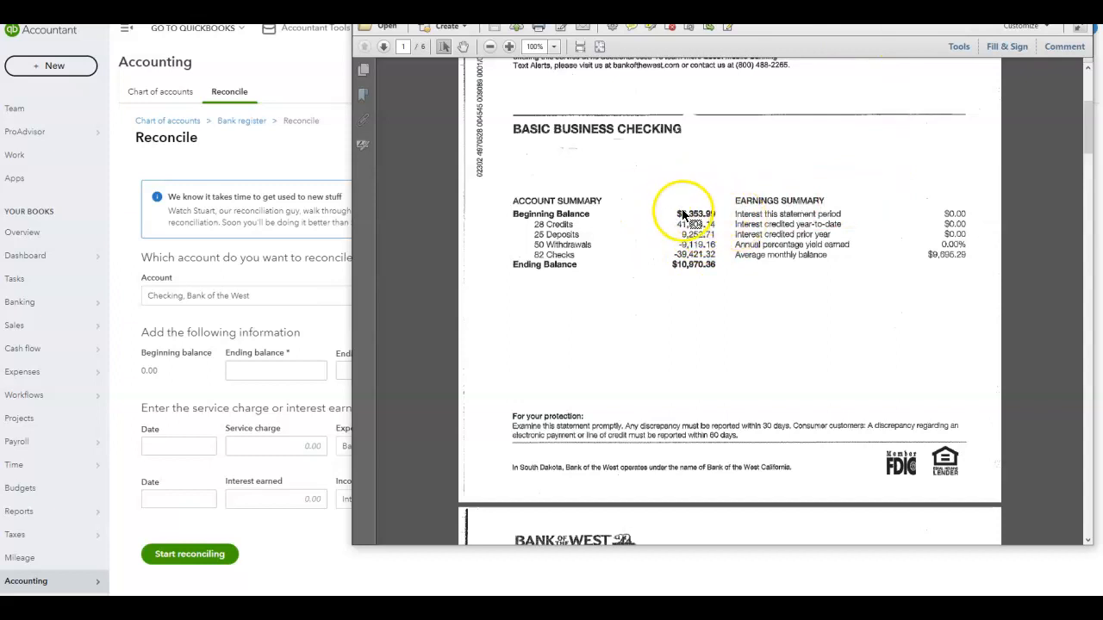
left_click(703, 219)
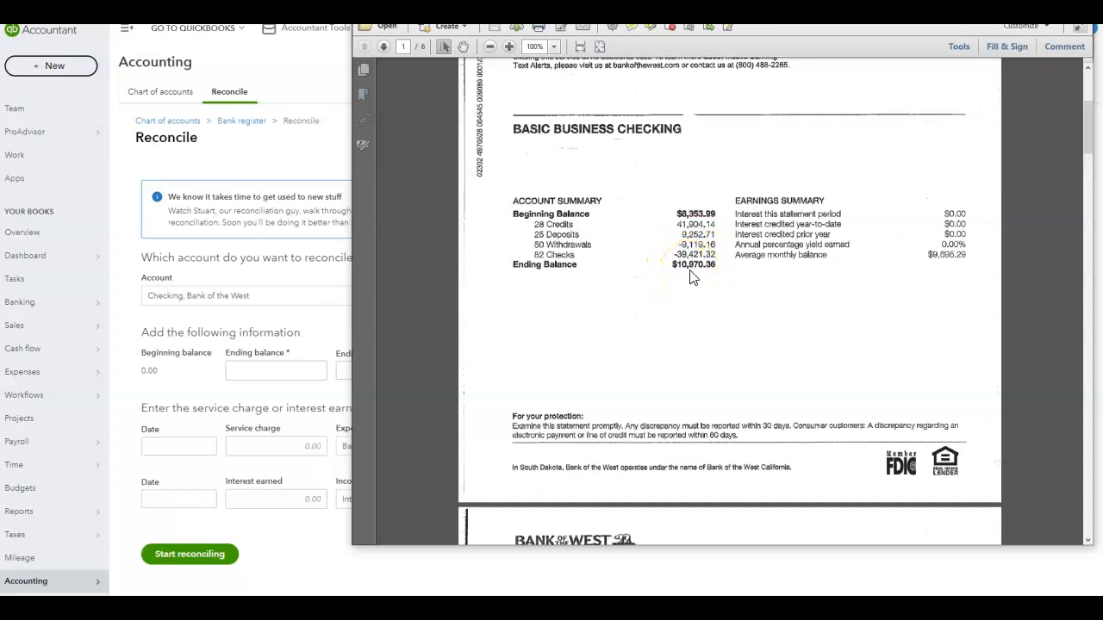
left_click_drag(690, 12, 693, 13)
left_click(269, 363)
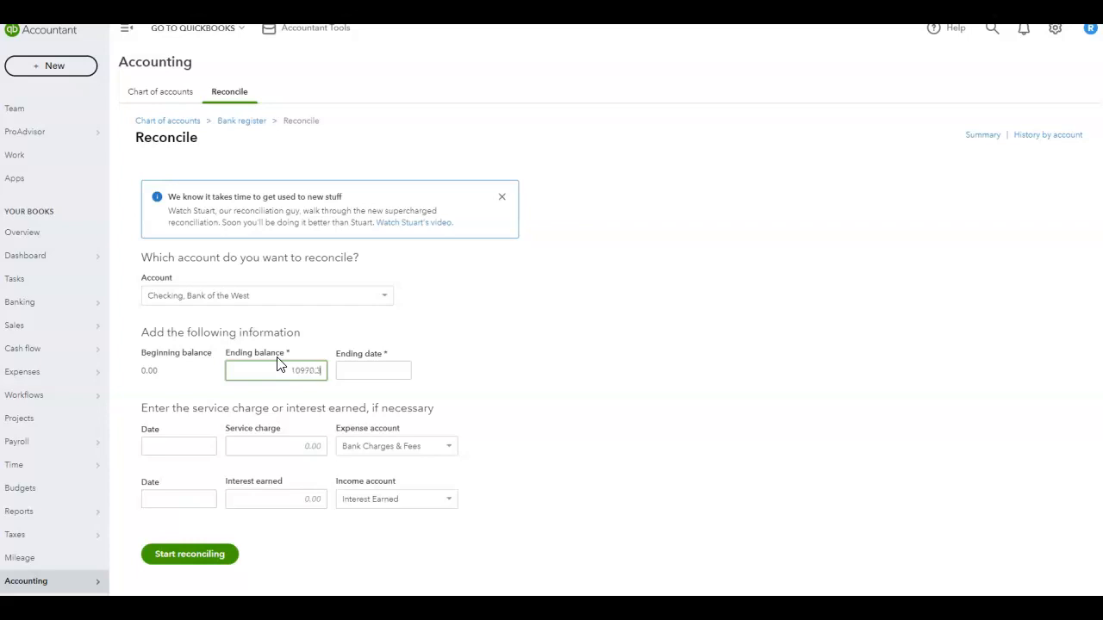
- Set the statement ending date to 01/31/2018
left_click(341, 370)
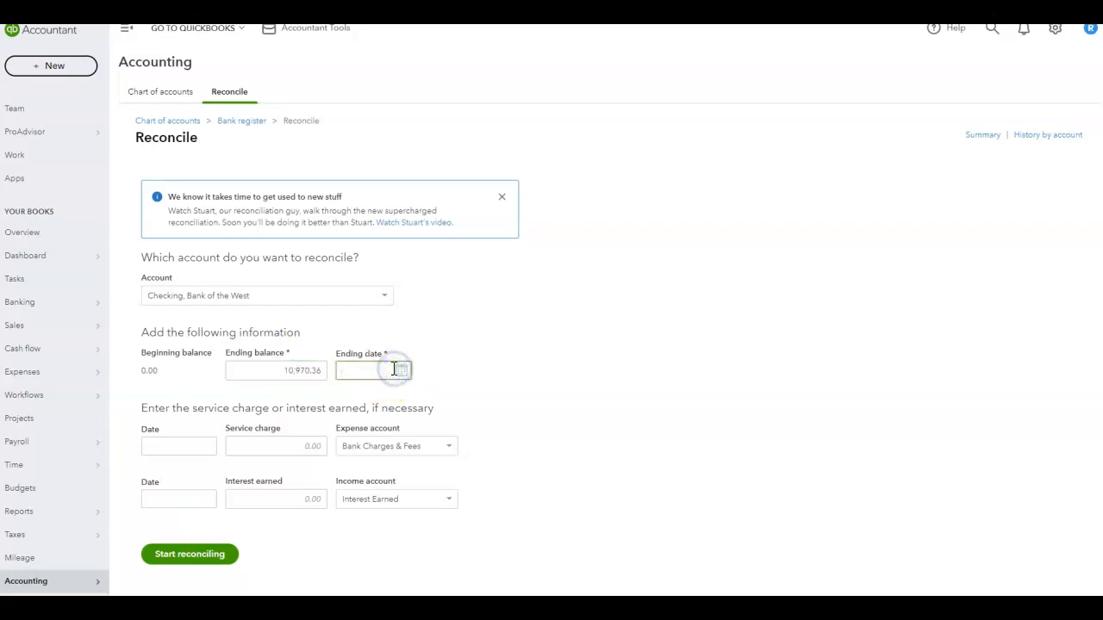
left_click(529, 421)
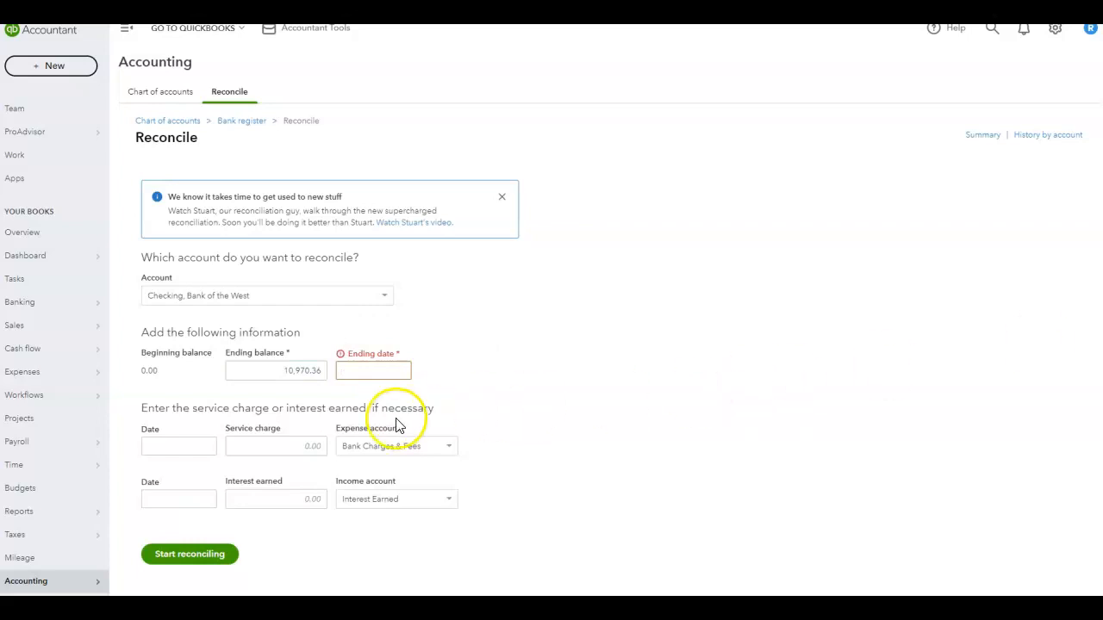
left_click(369, 371)
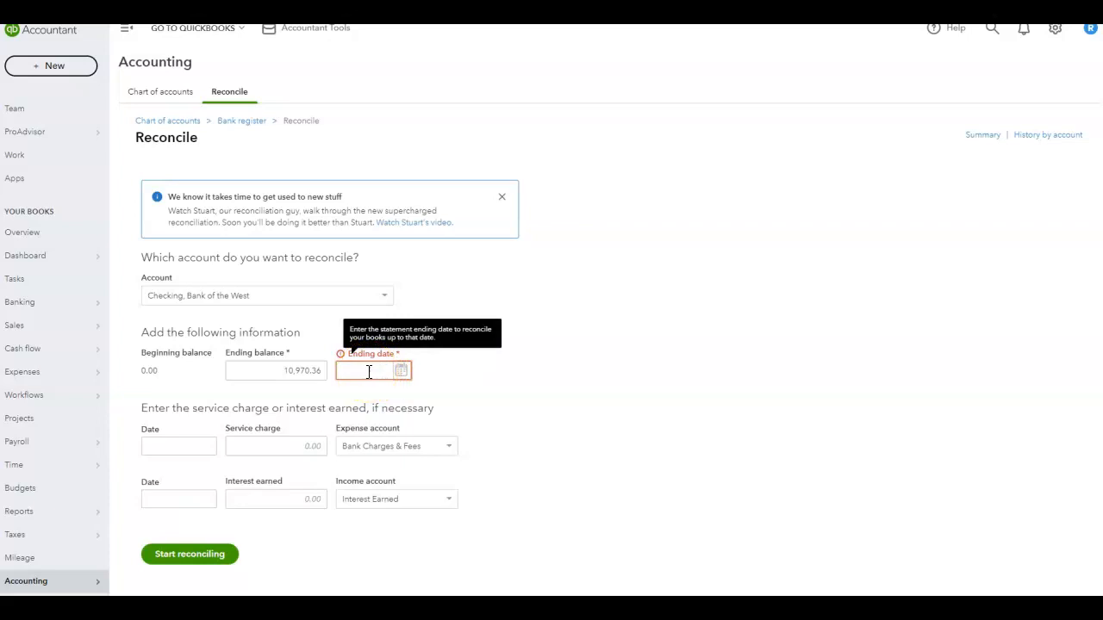
left_click(362, 370)
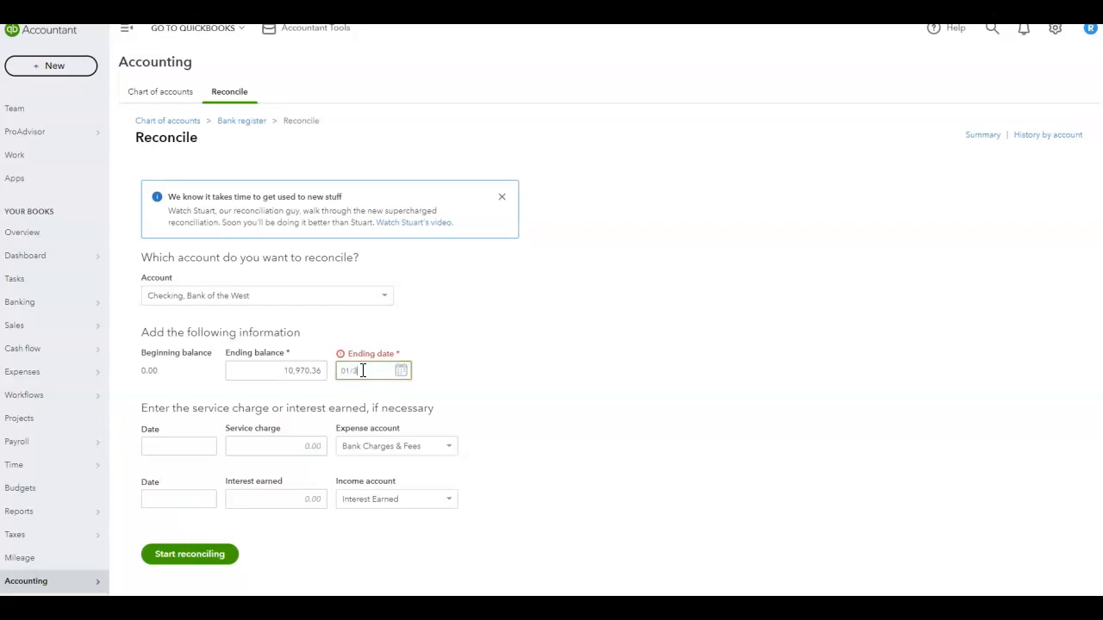
left_click(514, 349)
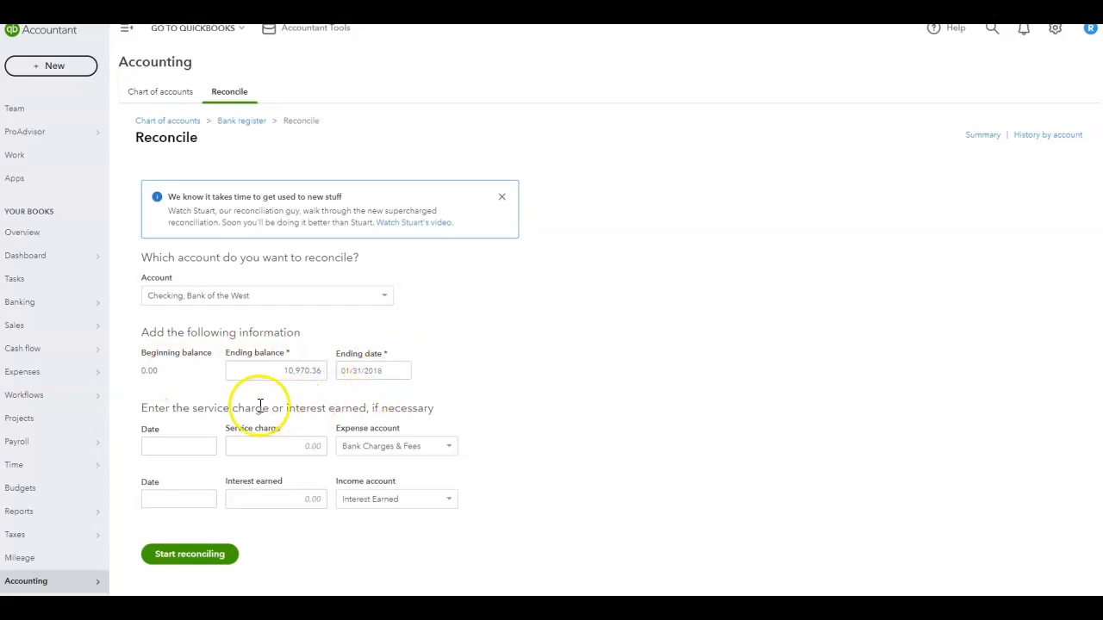
- Start reconciling, leaving the service charge and interest earned fields blank
left_click_drag(138, 405, 482, 404)
left_click(564, 406)
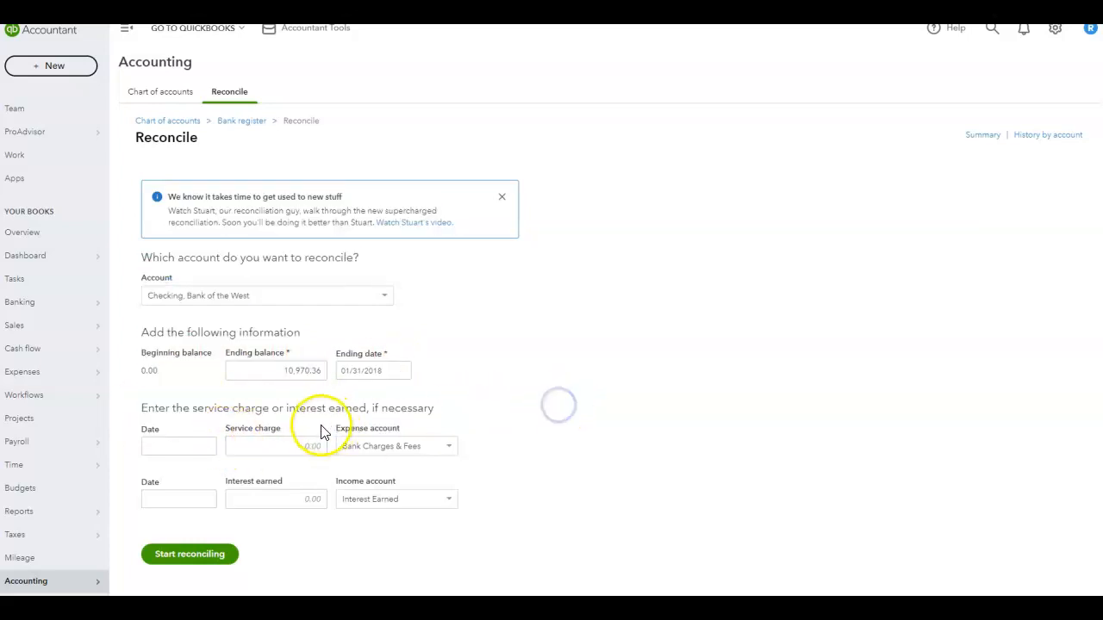
left_click(291, 444)
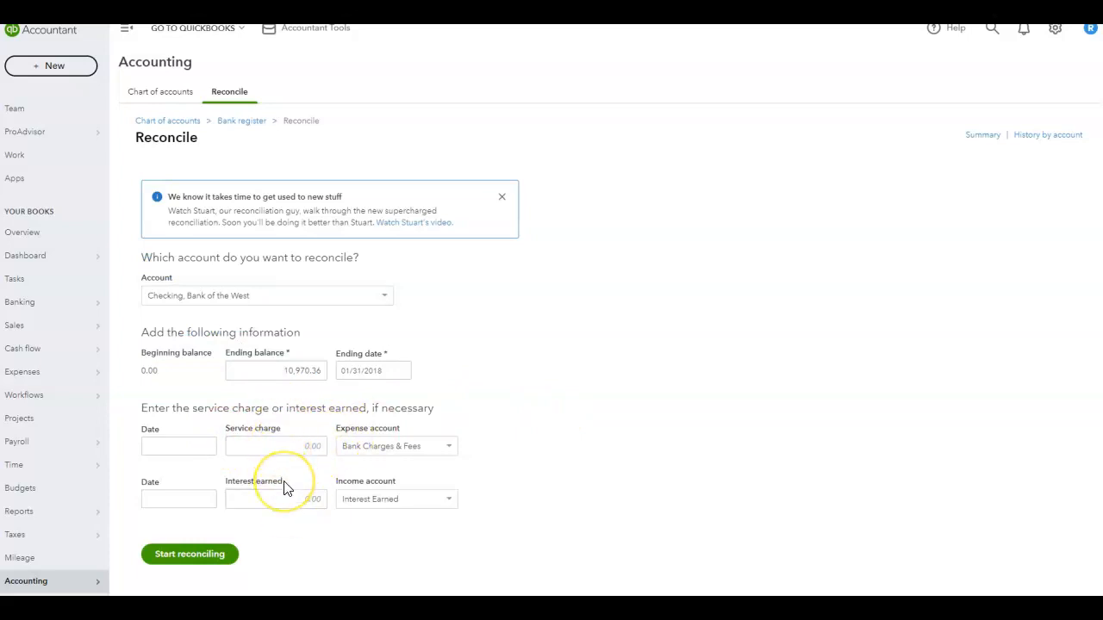
left_click(221, 552)
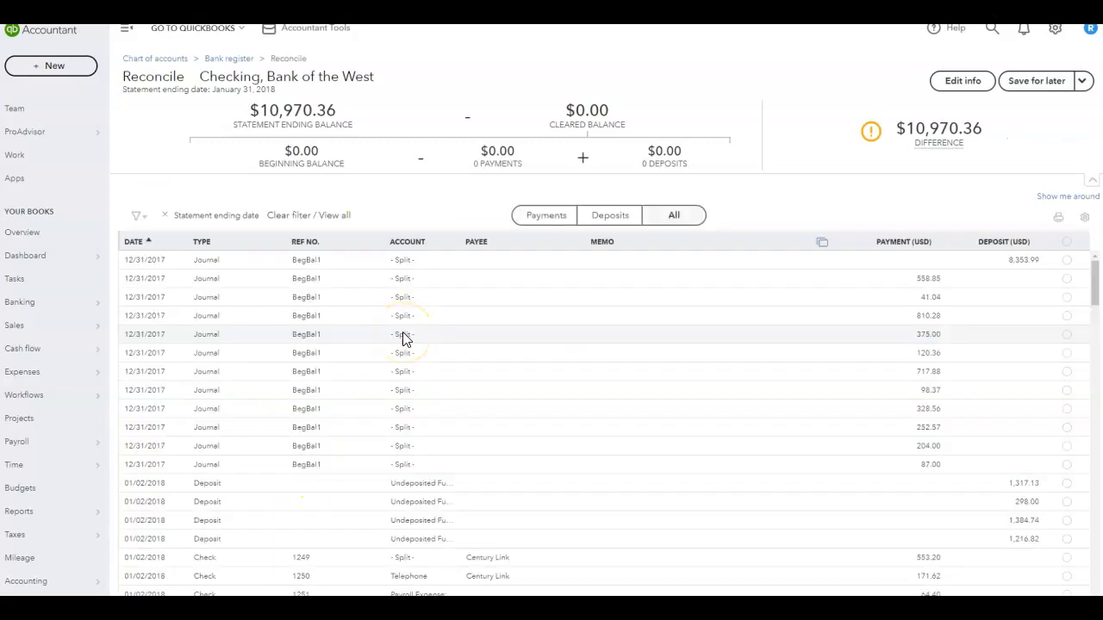
- Examine the statement ending balance and the difference shown at the top of the reconciliation
mouse_move(983, 140)
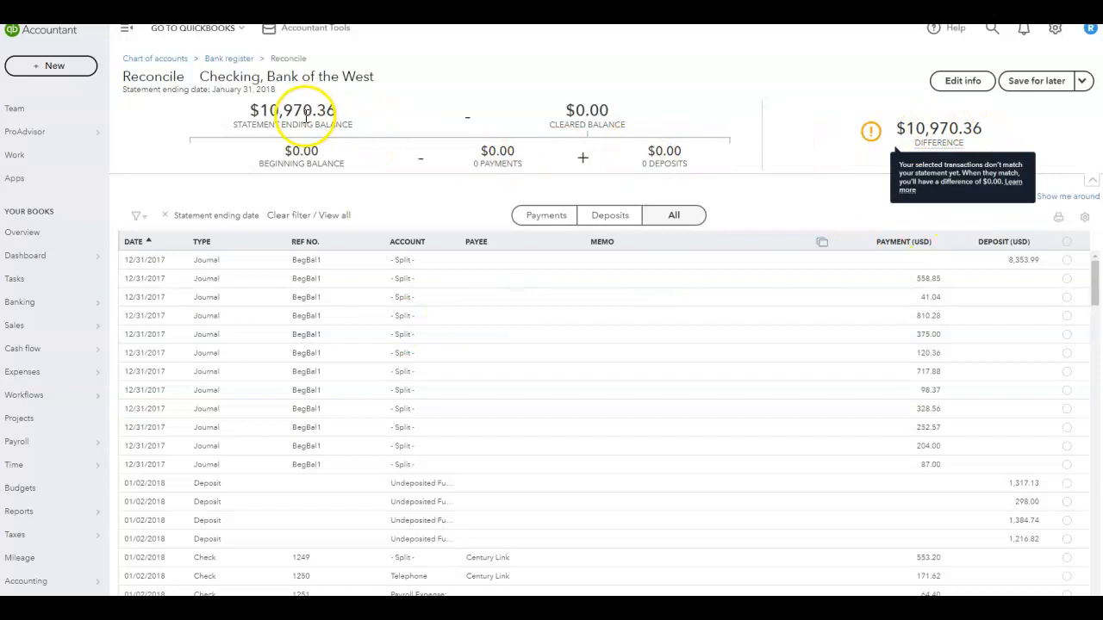
left_click_drag(259, 110, 339, 110)
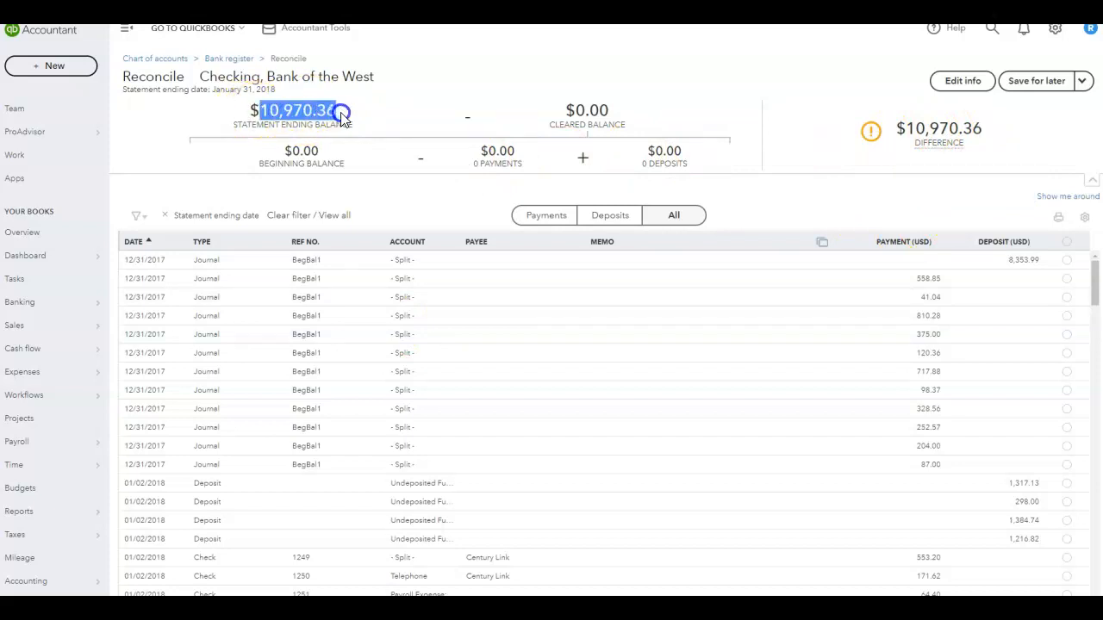
left_click(378, 136)
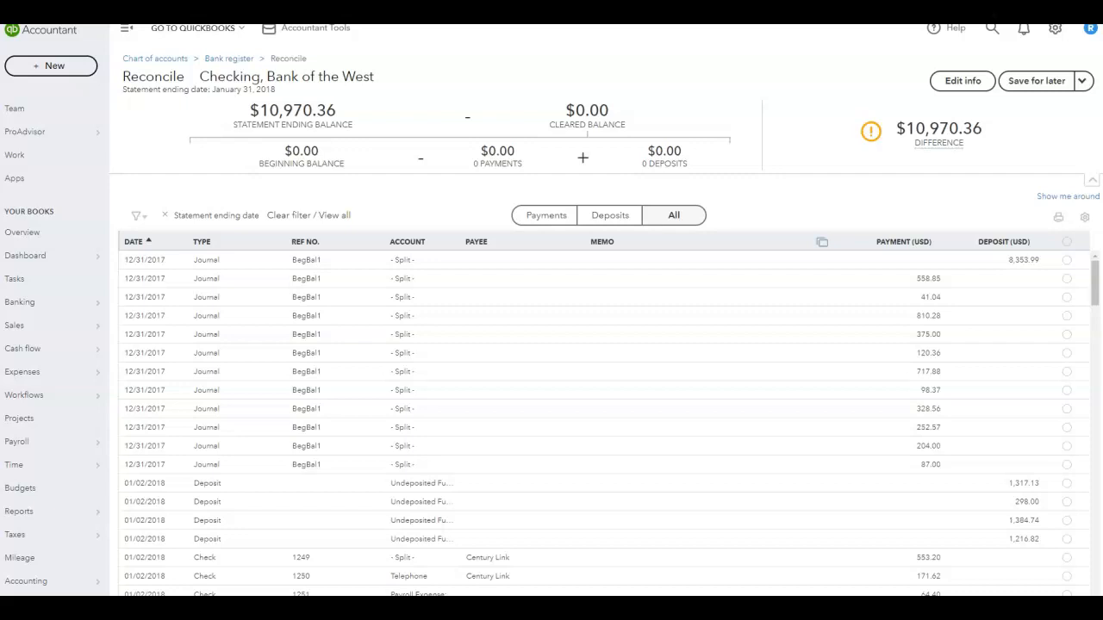
- Check off the 12/31/2017 beginning balance deposit of 8,353.99 as cleared, following the instructions
left_click_drag(1102, 52, 285, 7)
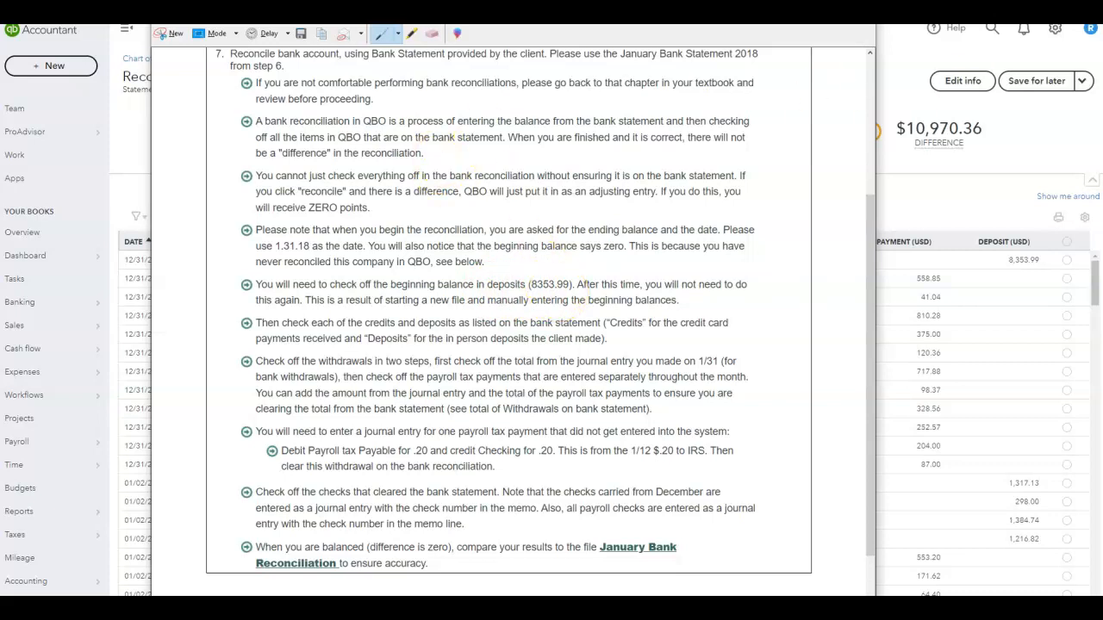
left_click_drag(1101, 104, 440, 4)
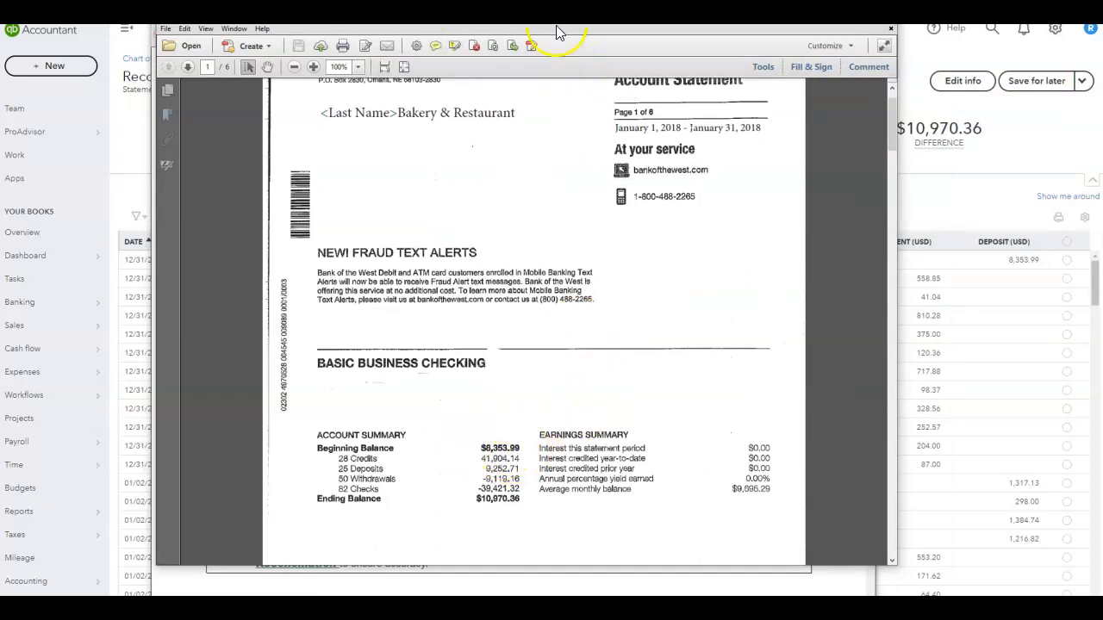
left_click_drag(640, 15, 1102, 129)
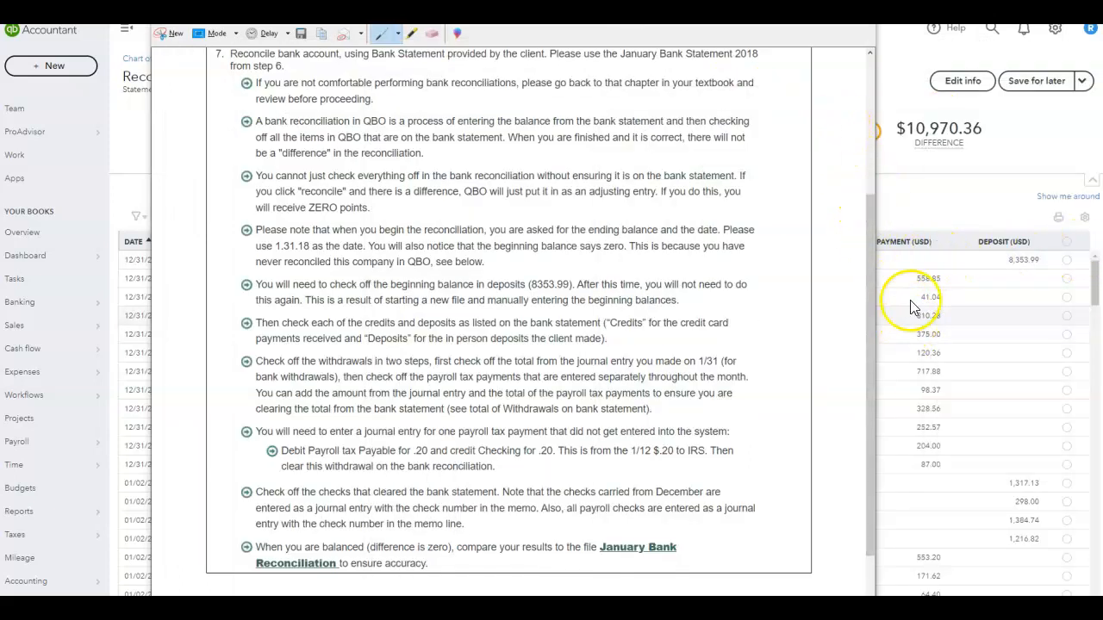
left_click_drag(801, 6, 1102, 216)
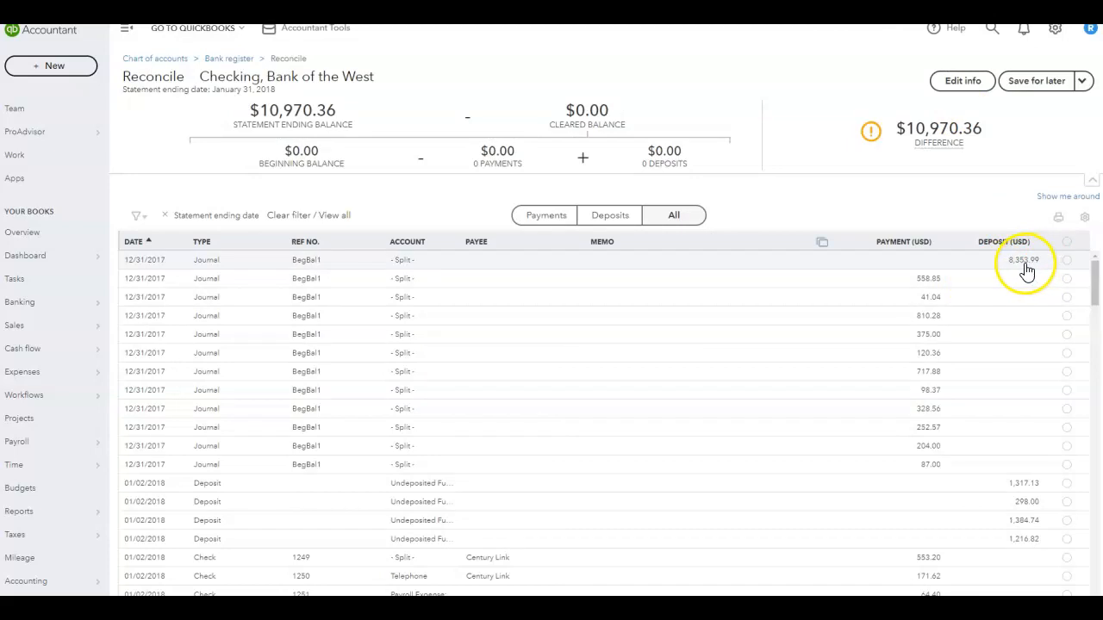
left_click(1066, 260)
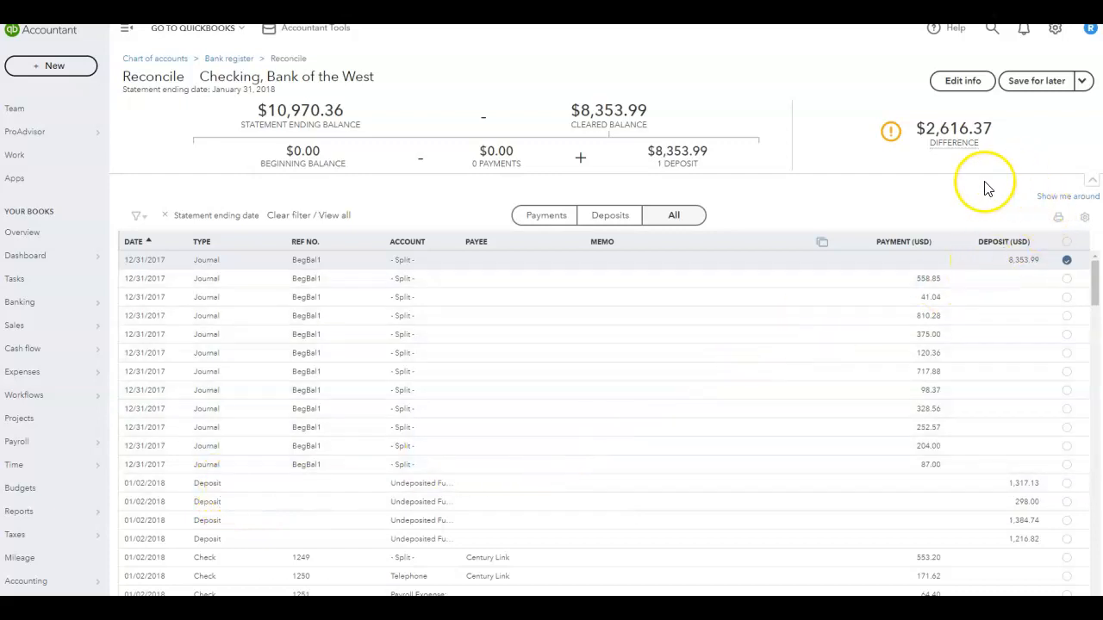
- Scroll through the bank statement's credits and deposits listings for January 2018
left_click_drag(1102, 24, 526, 25)
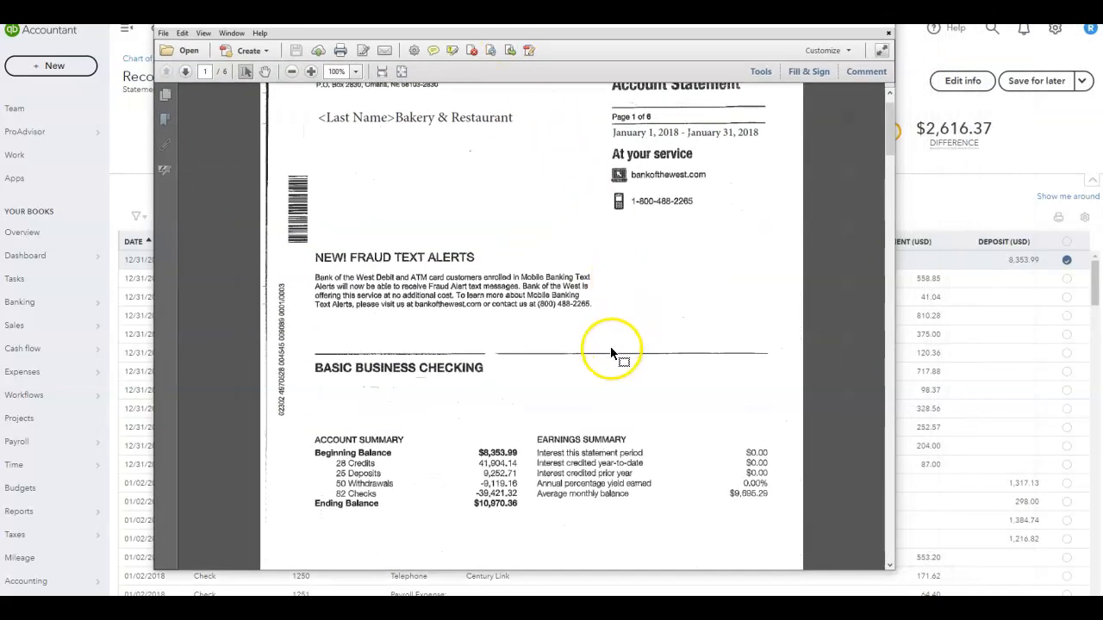
scroll(561, 379, "down", 5)
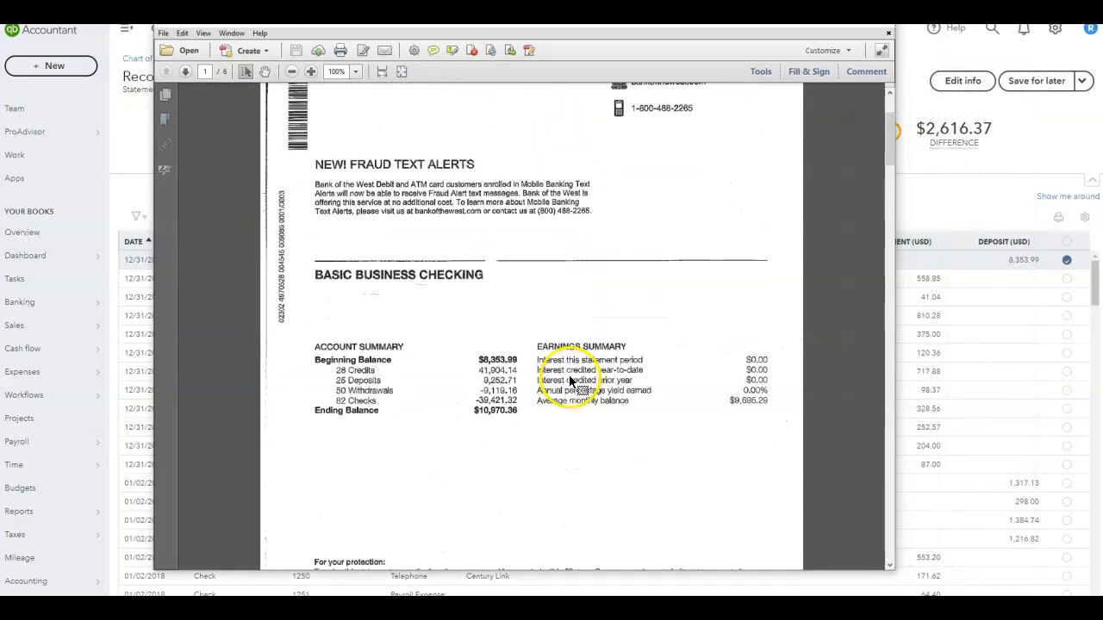
scroll(569, 380, "down", 7)
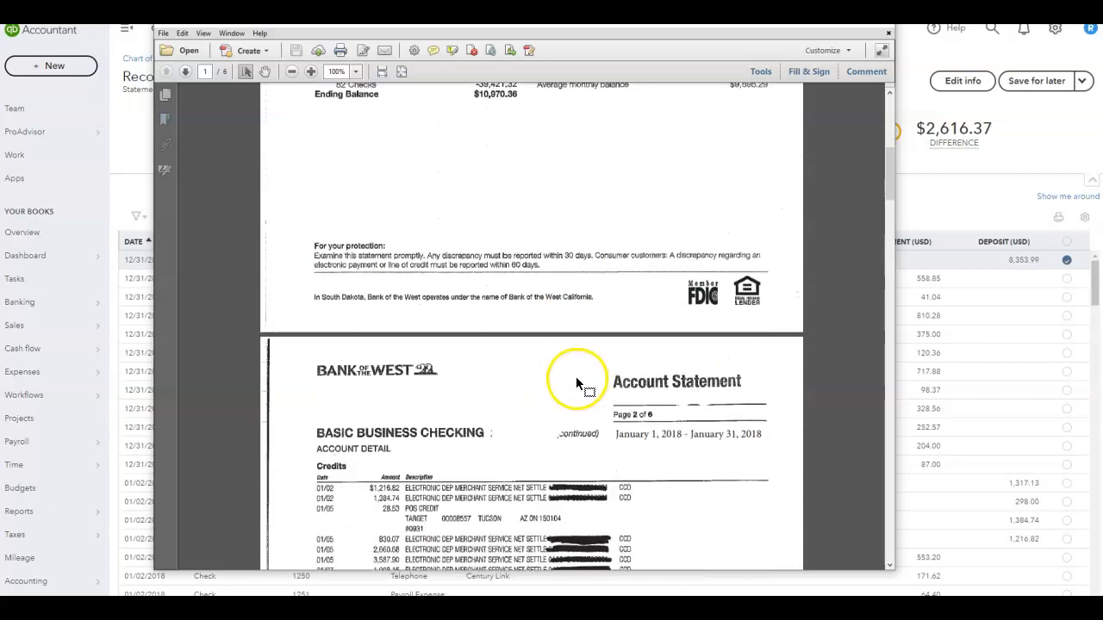
scroll(573, 379, "down", 5)
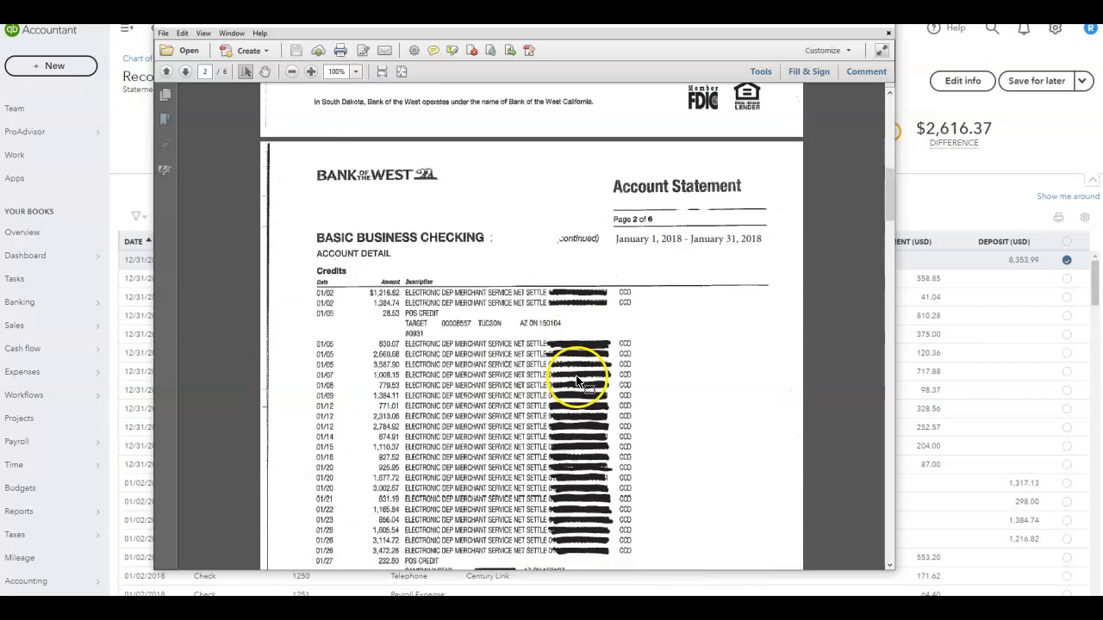
scroll(577, 383, "down", 1)
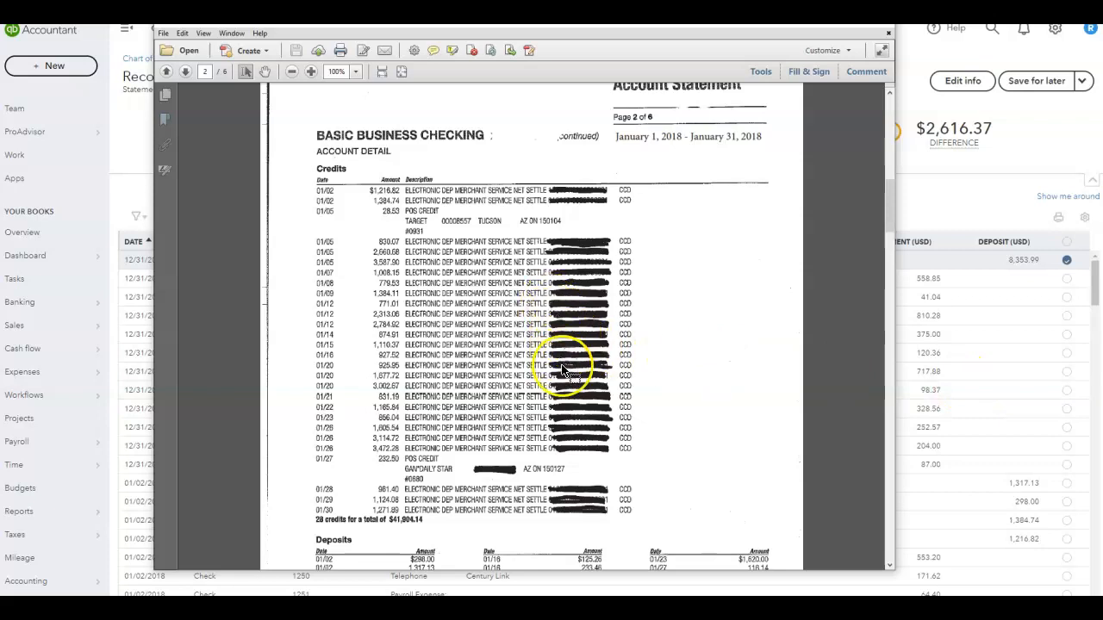
scroll(564, 366, "up", 2)
scroll(568, 368, "up", 5)
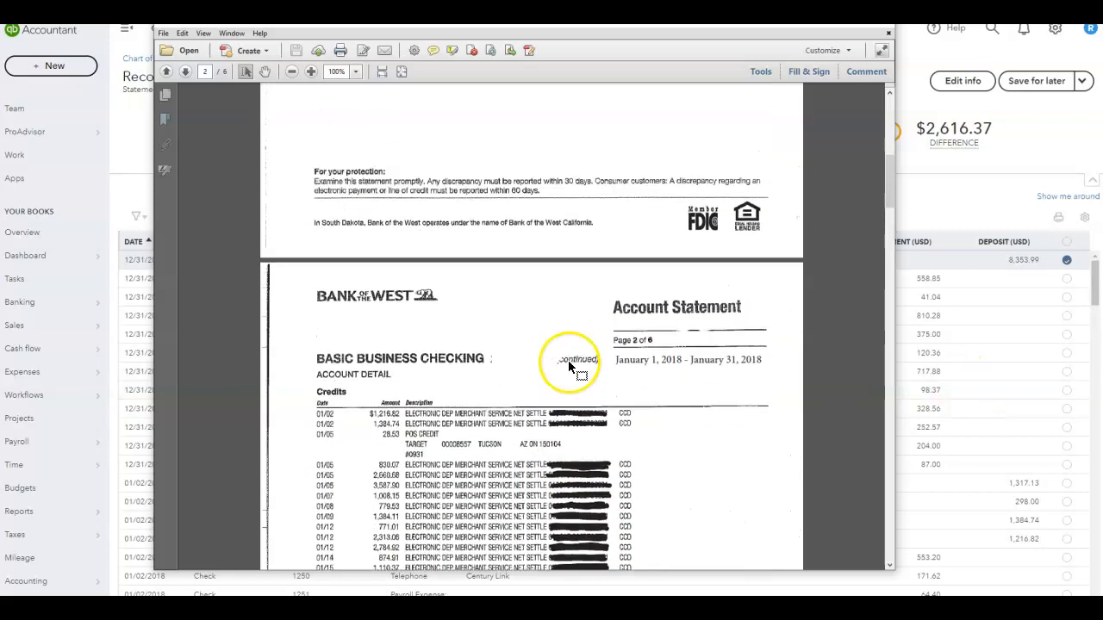
scroll(569, 366, "down", 5)
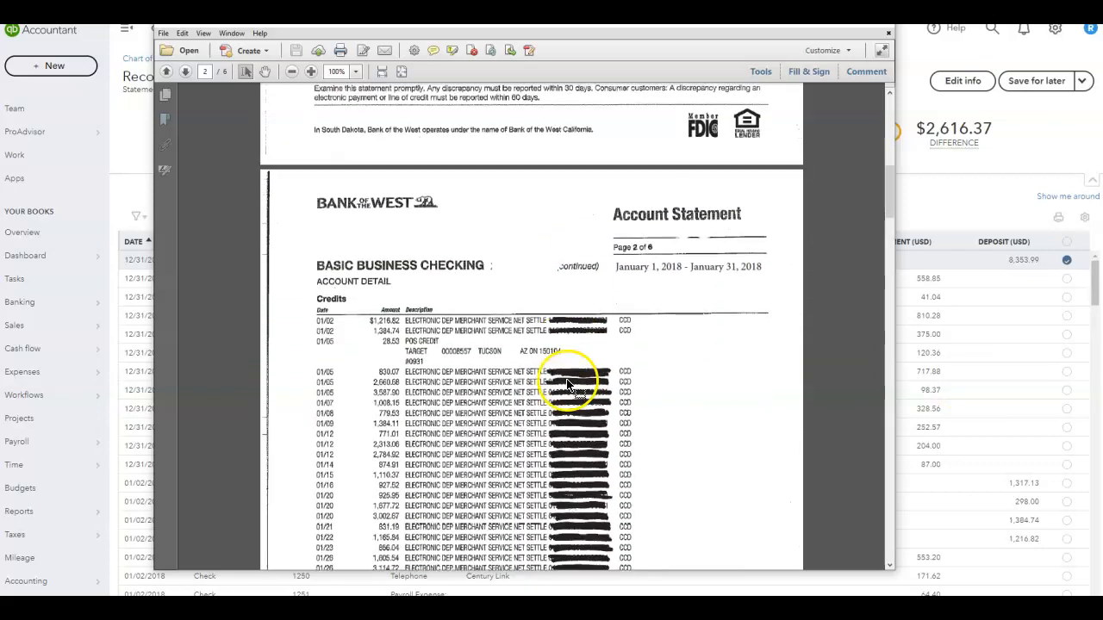
scroll(566, 386, "down", 1)
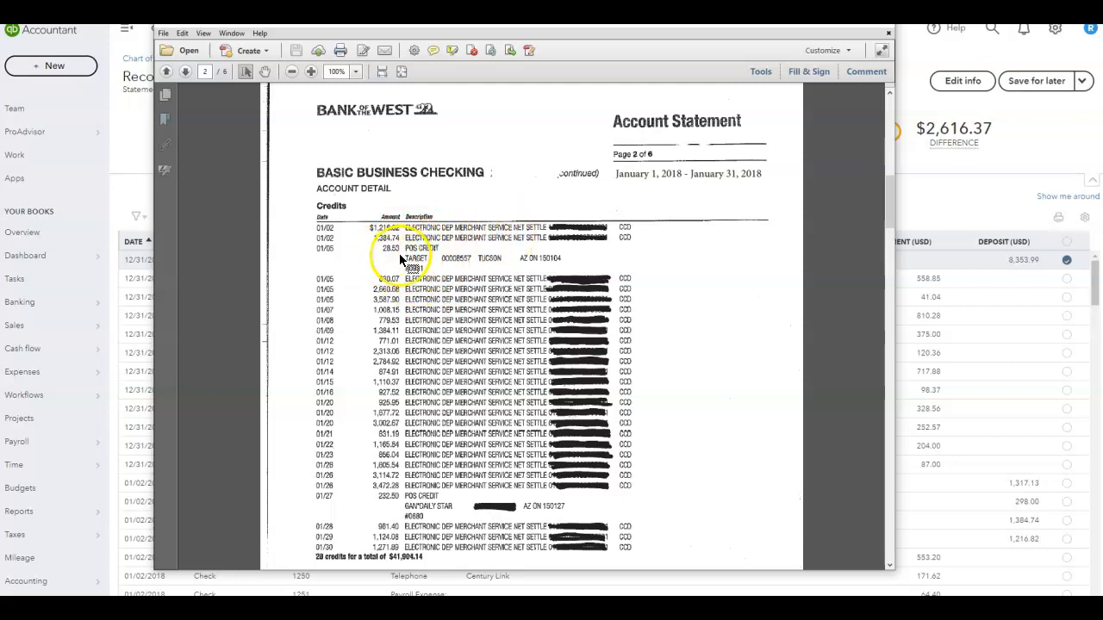
scroll(481, 354, "down", 1)
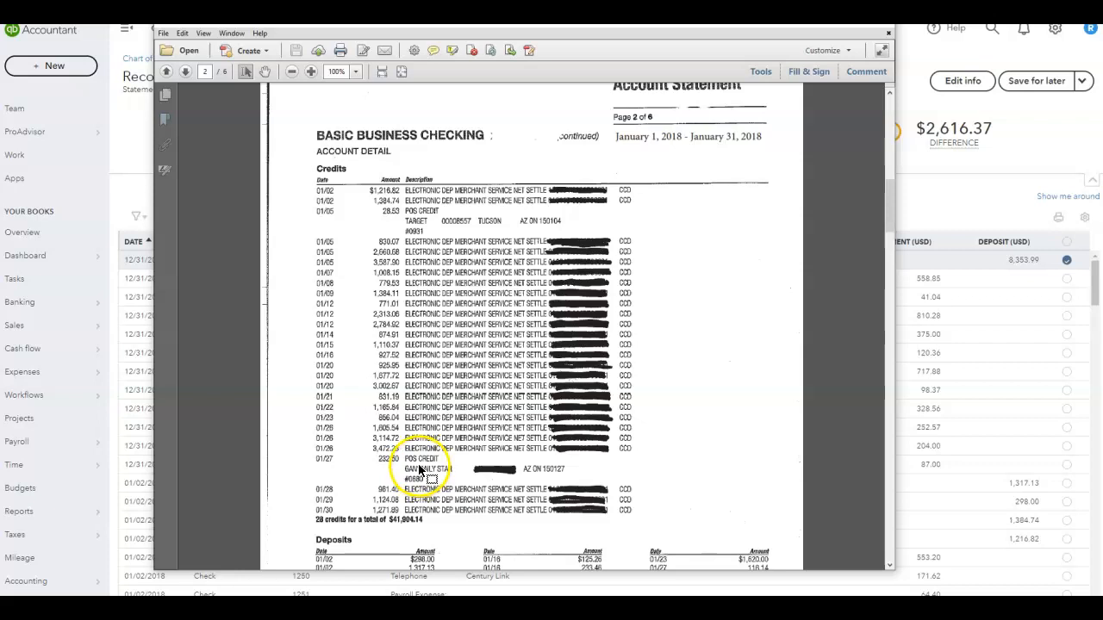
scroll(420, 469, "down", 1)
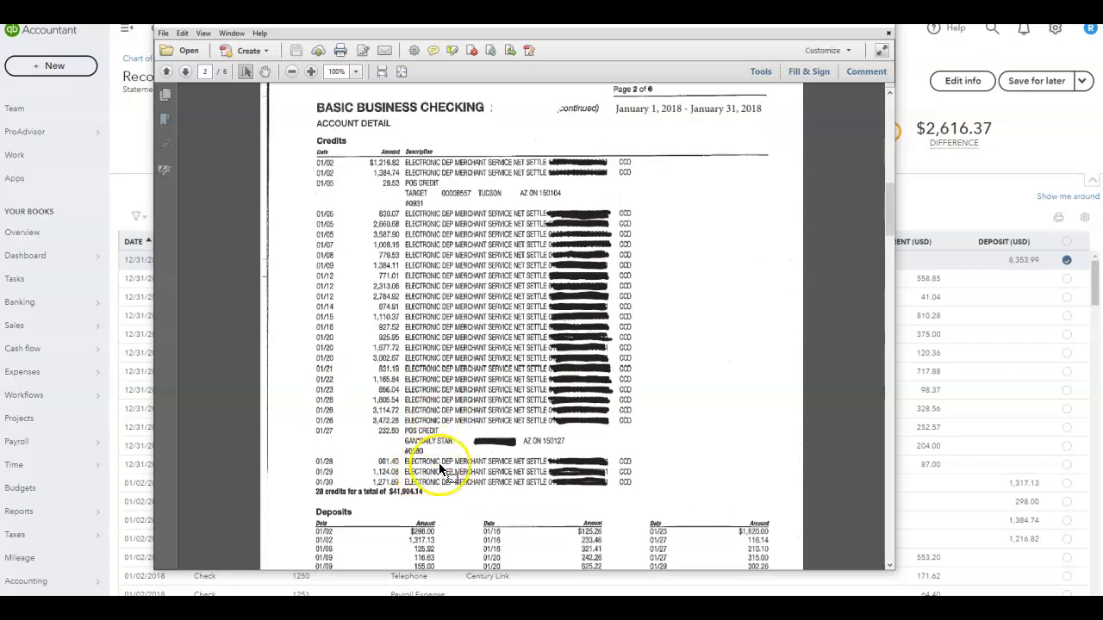
scroll(435, 471, "down", 1)
scroll(441, 466, "down", 1)
scroll(441, 466, "down", 1)
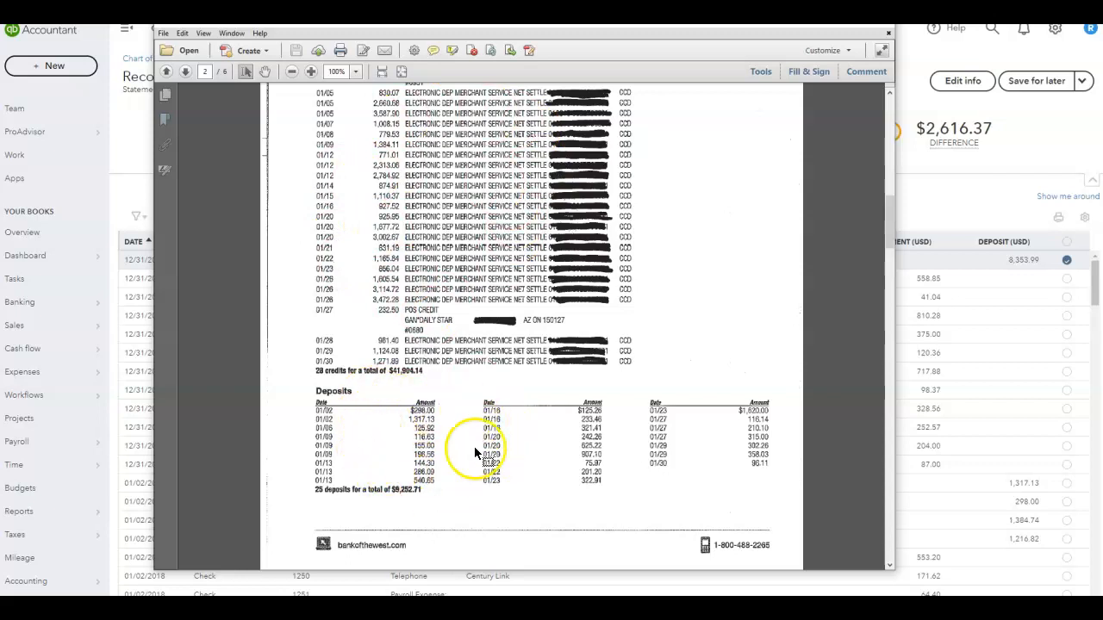
- Scroll through the bank statement's withdrawals listings for January 2018
scroll(542, 382, "down", 5)
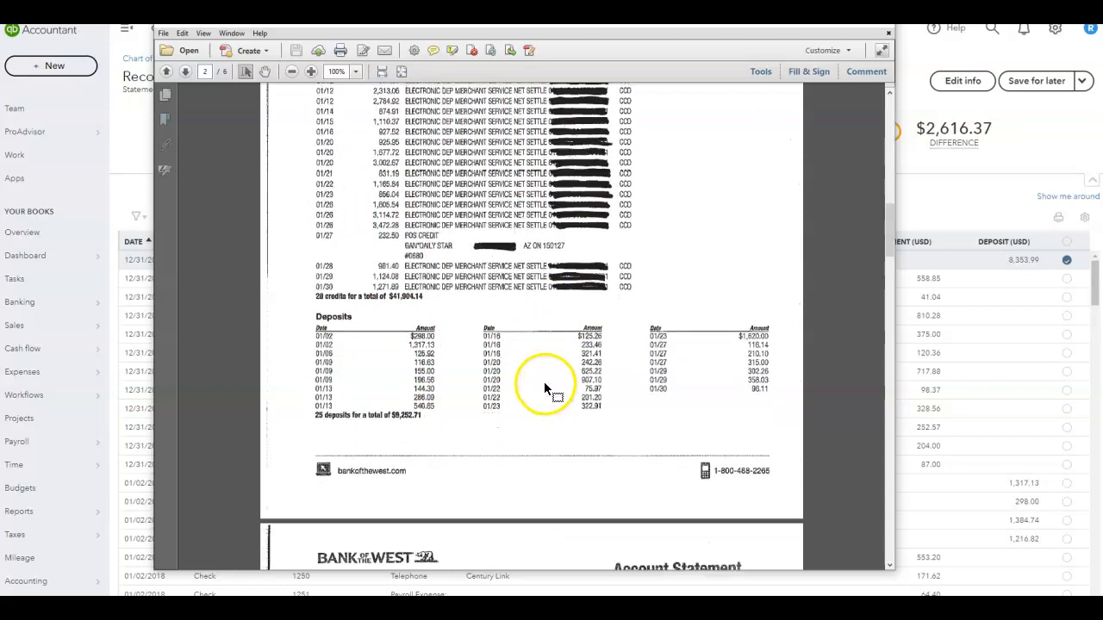
scroll(526, 390, "down", 7)
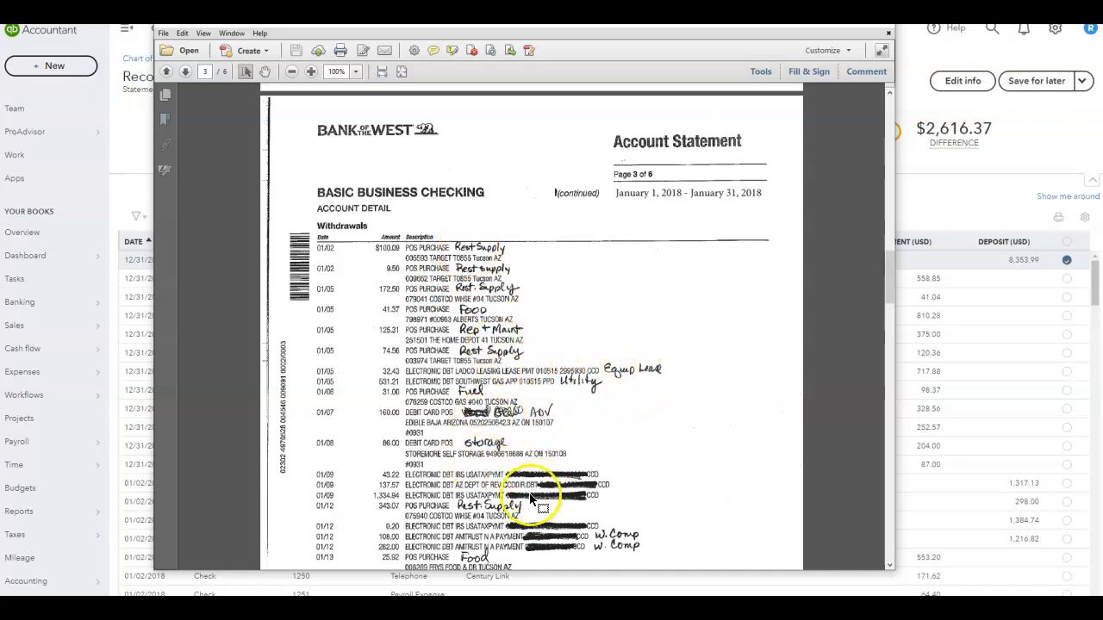
scroll(602, 427, "down", 1)
scroll(603, 423, "down", 3)
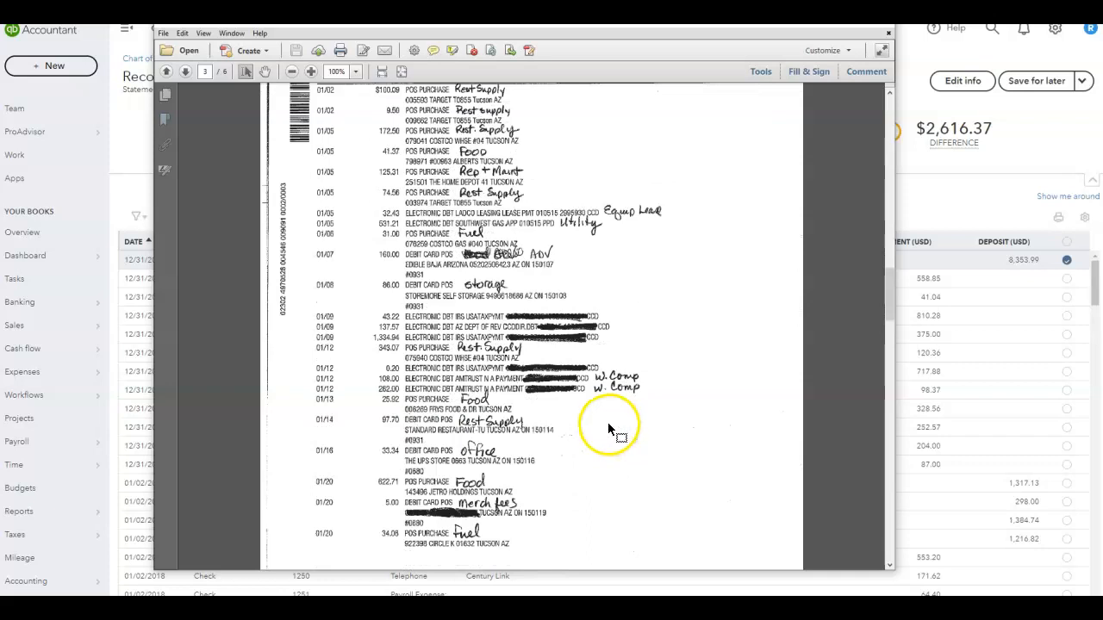
scroll(607, 422, "up", 2)
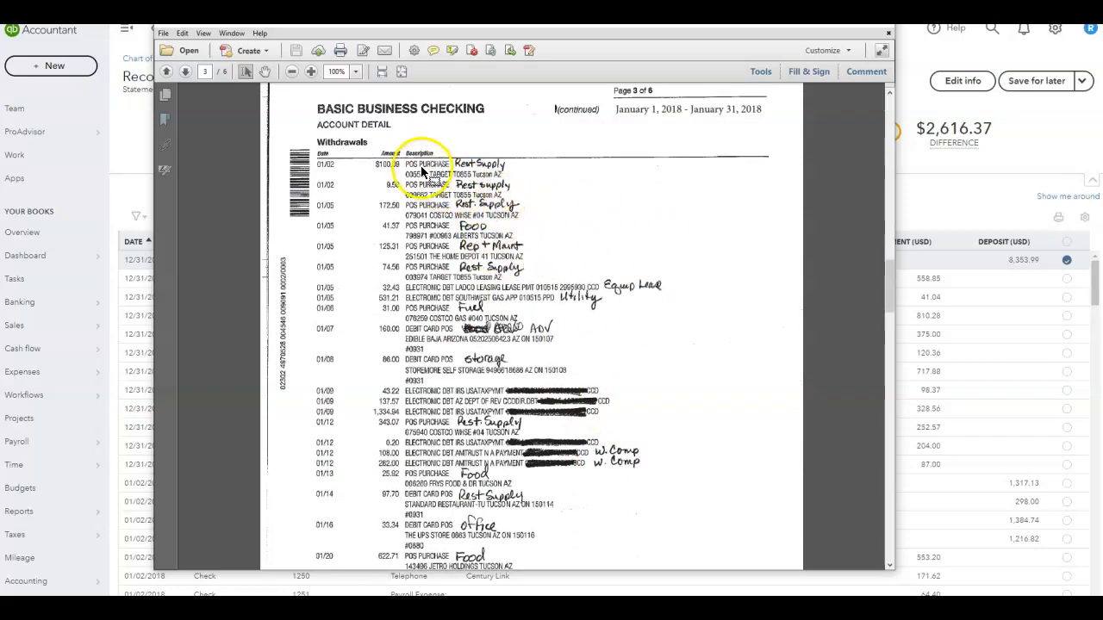
scroll(665, 380, "down", 1)
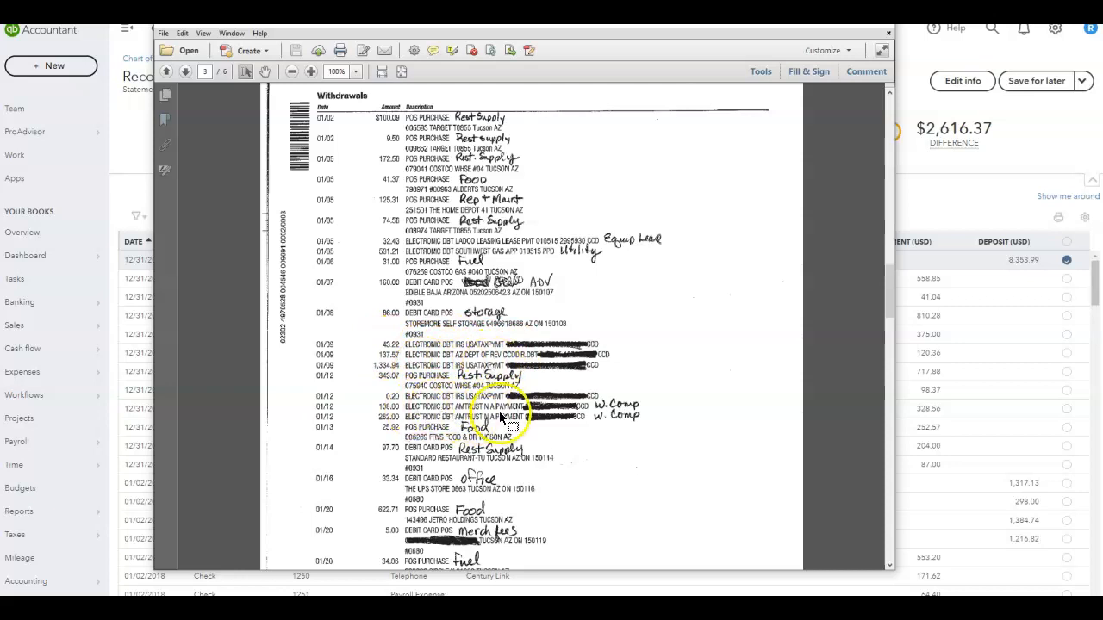
scroll(568, 388, "down", 5)
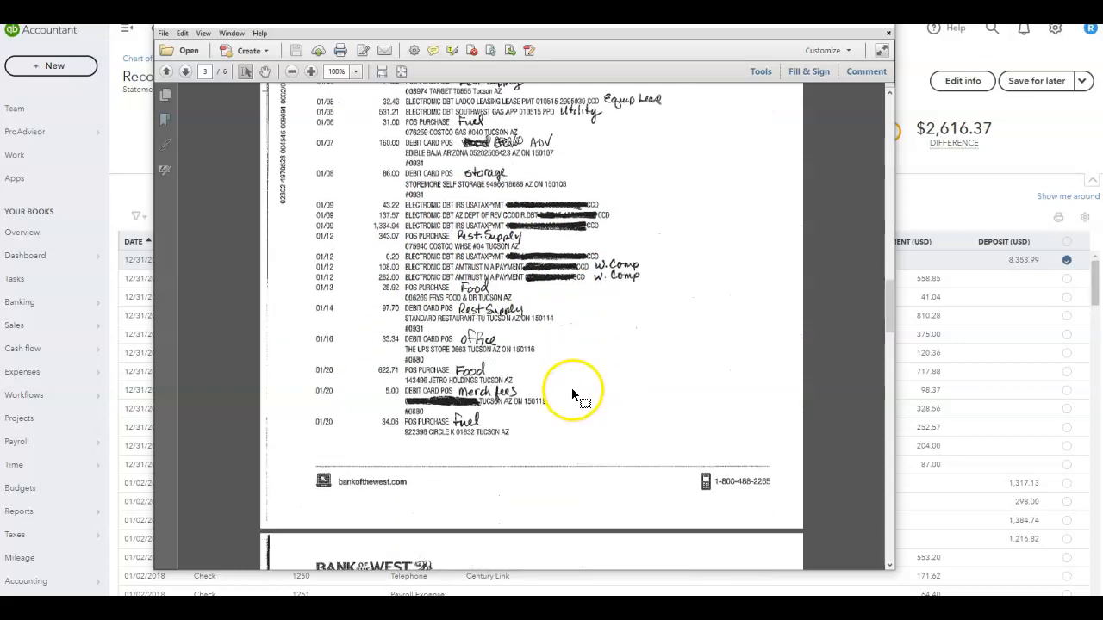
scroll(575, 389, "down", 7)
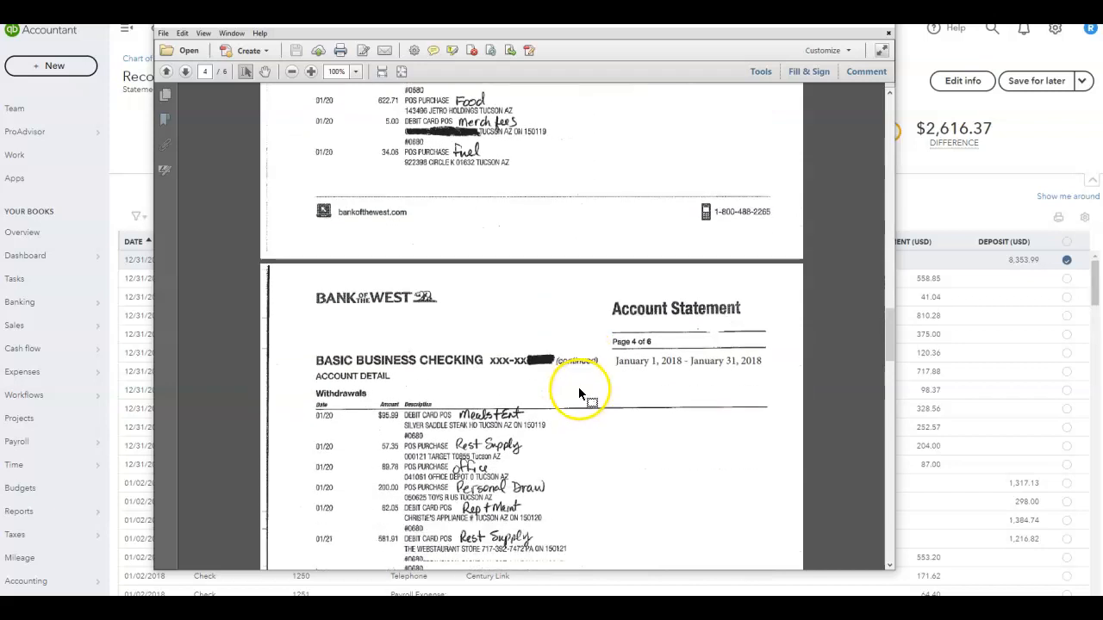
scroll(575, 390, "down", 8)
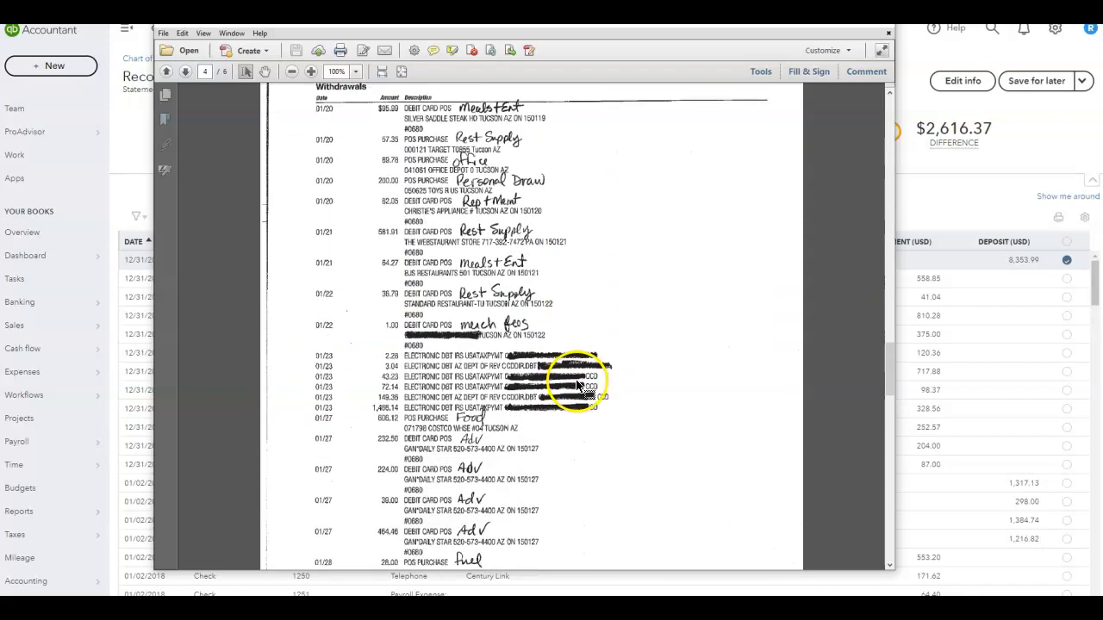
scroll(576, 378, "down", 9)
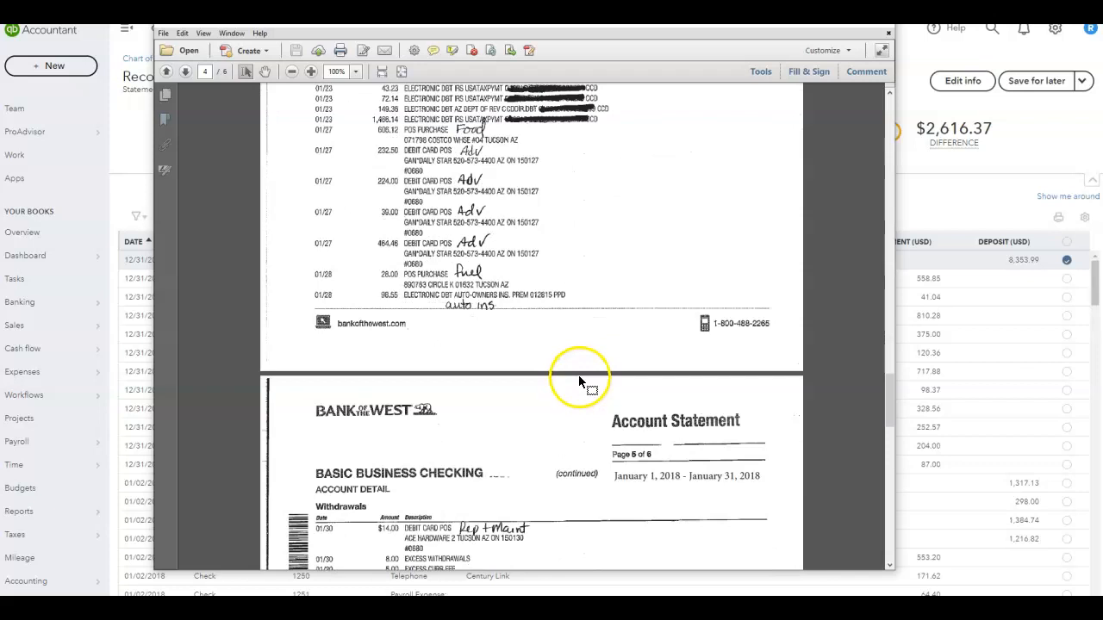
scroll(569, 405, "down", 1)
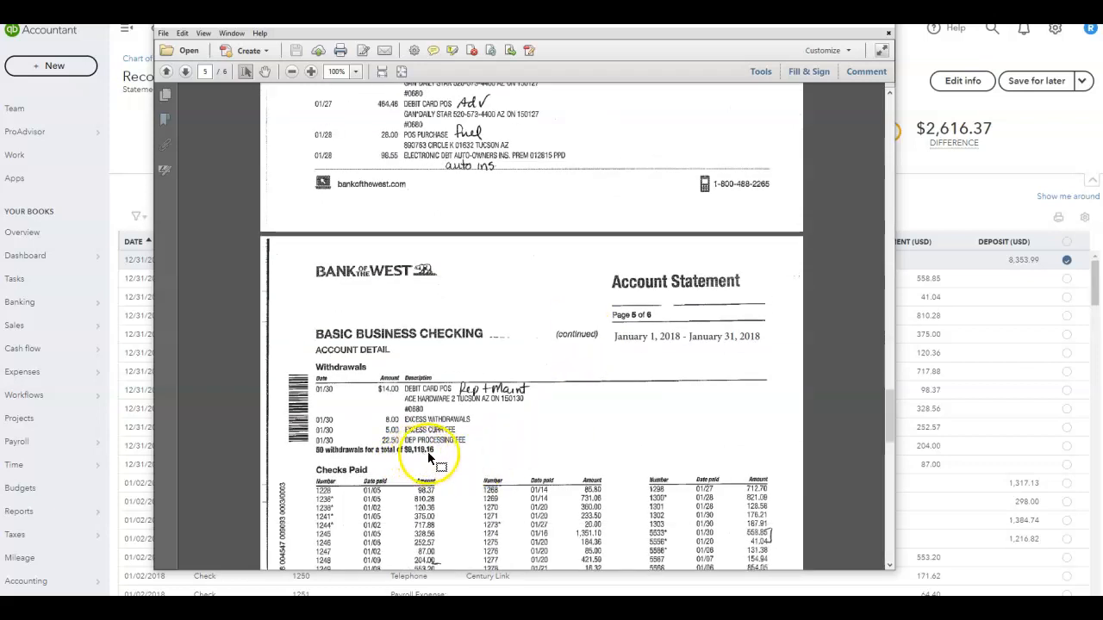
scroll(527, 398, "up", 4)
scroll(530, 401, "up", 3)
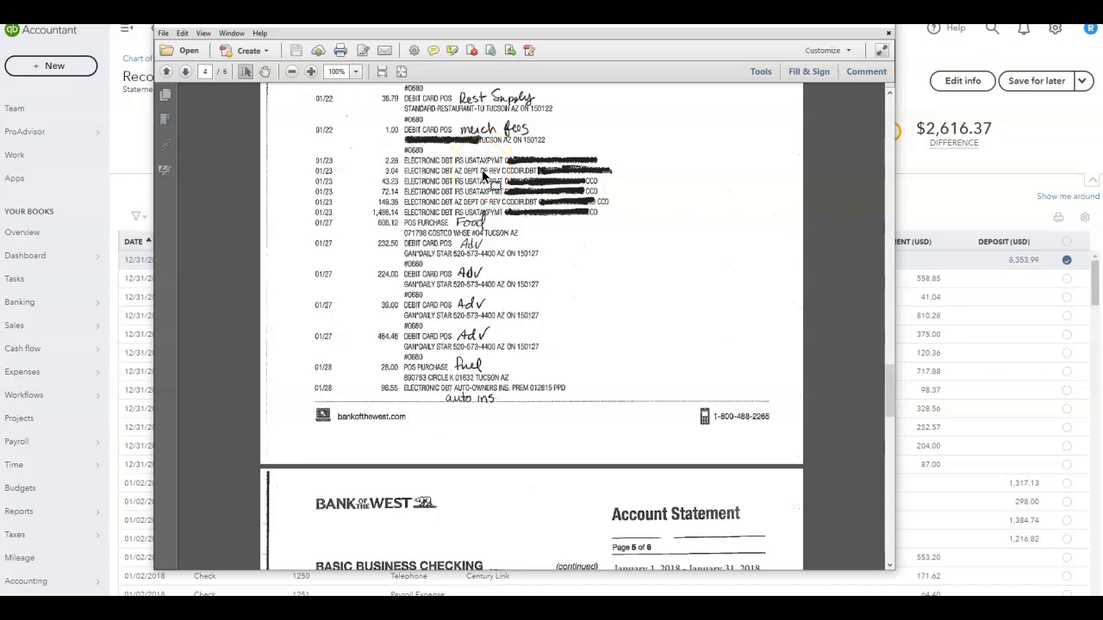
- Show only deposits in the reconciliation list and compare them with the statement's credits page
left_click_drag(582, 25, 1102, 107)
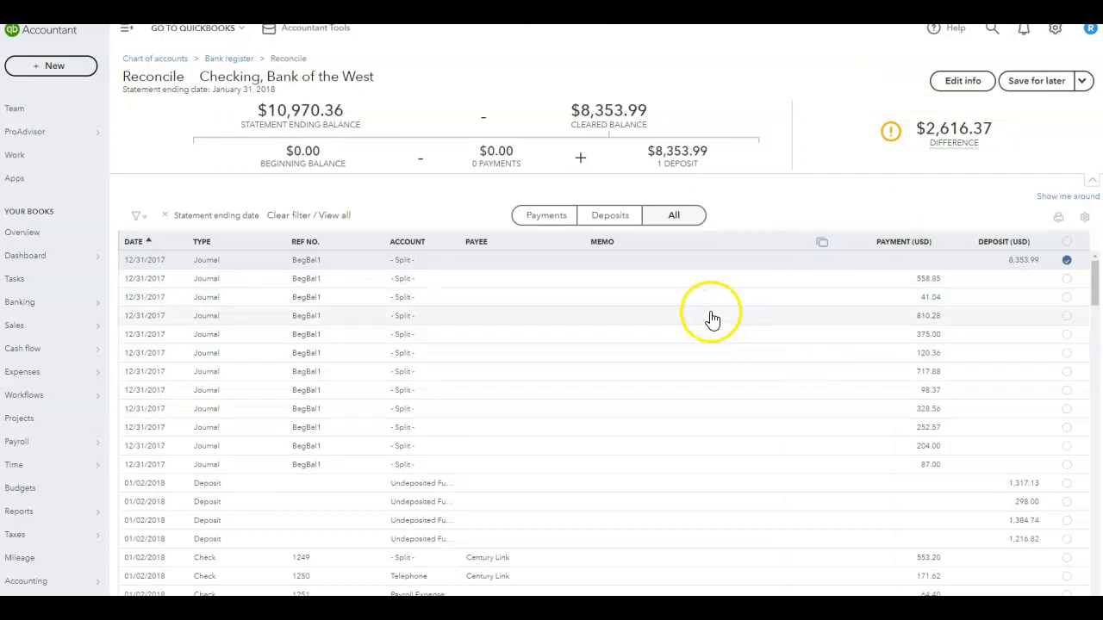
left_click(617, 222)
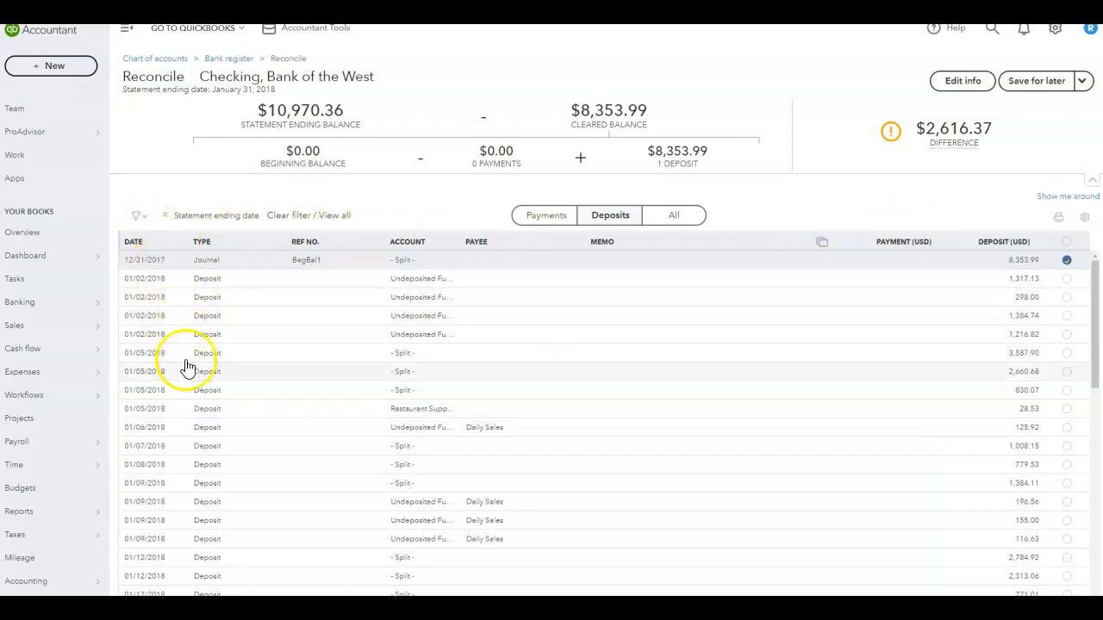
left_click_drag(1101, 69, 606, 34)
scroll(642, 415, "up", 5)
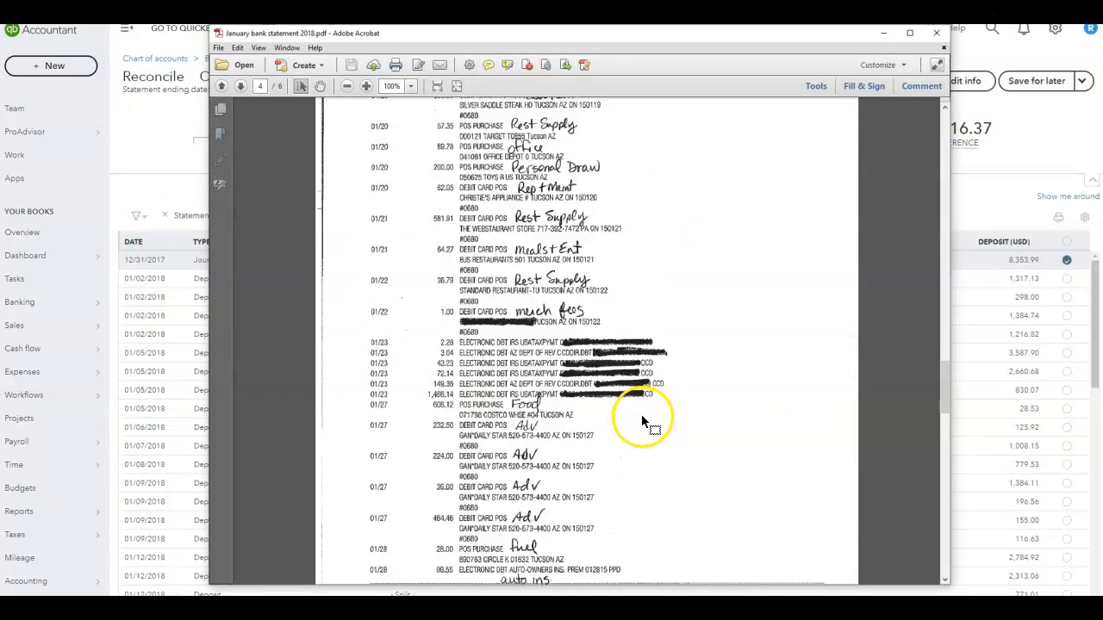
left_click(944, 121)
scroll(651, 379, "down", 3)
scroll(657, 380, "down", 2)
left_click_drag(944, 160, 930, 218)
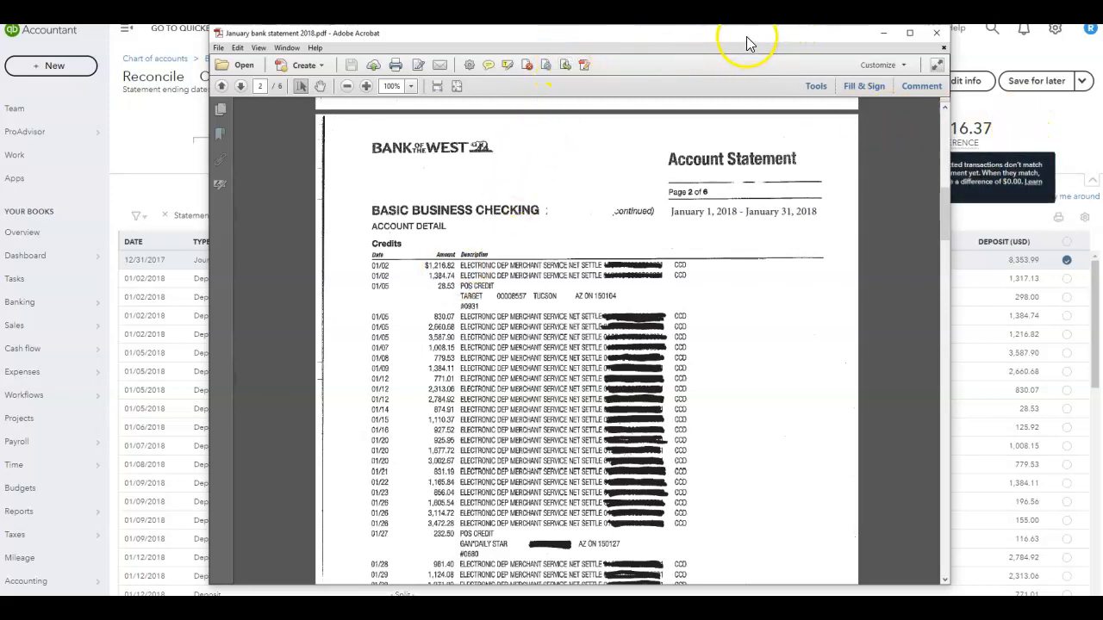
left_click_drag(746, 36, 1102, 71)
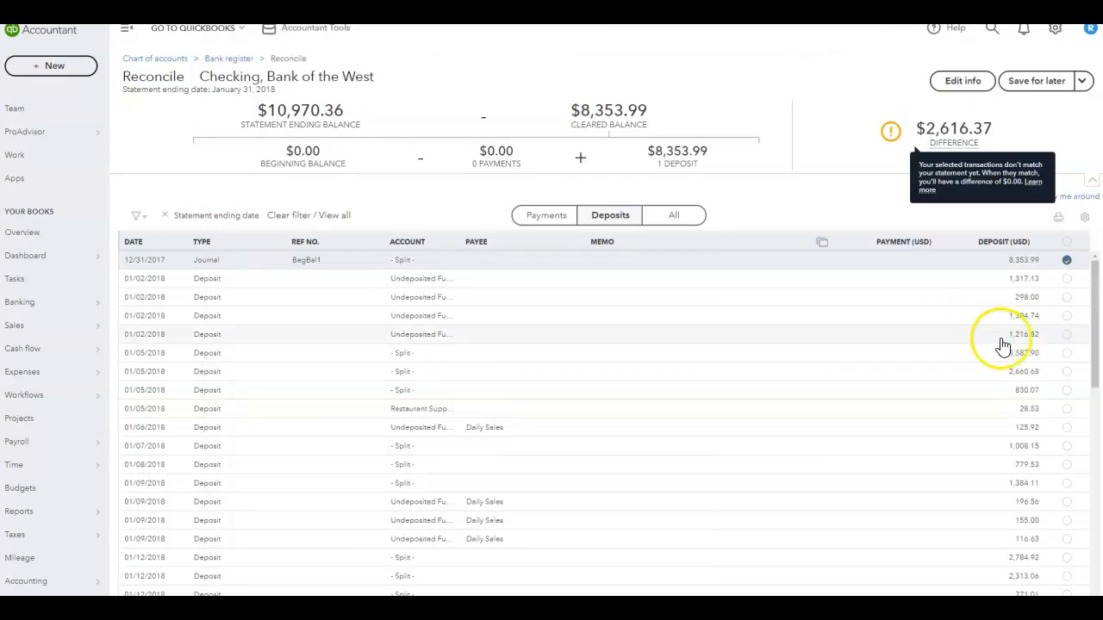
- Mark all listed deposits as cleared, starting with the 01/02/2018 deposit of 1,216.82
left_click(1067, 335)
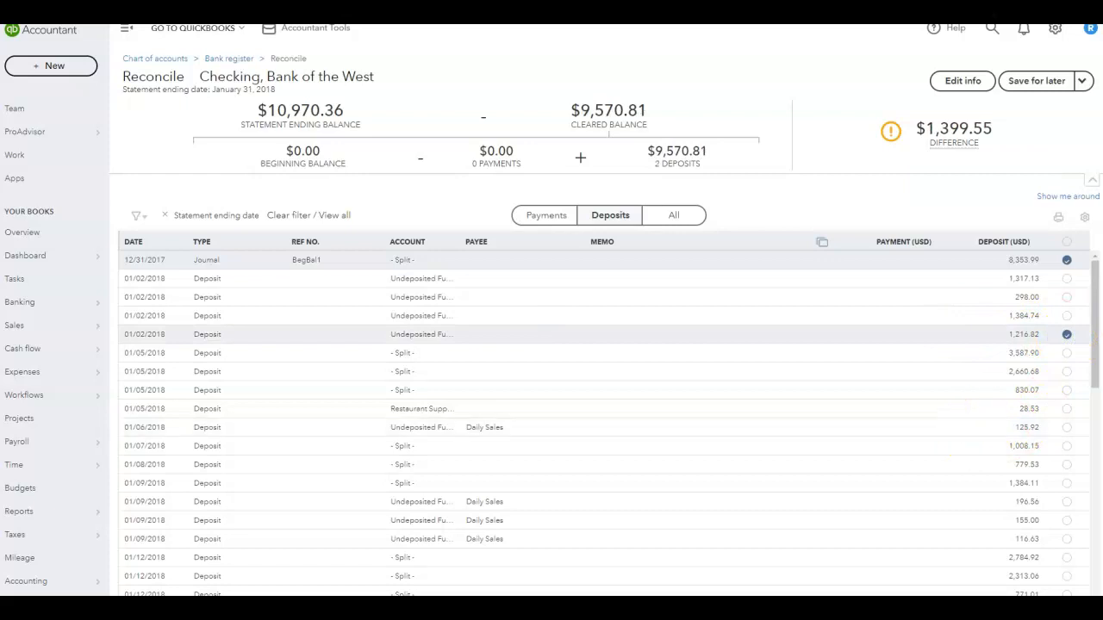
left_click_drag(1102, 51, 537, 8)
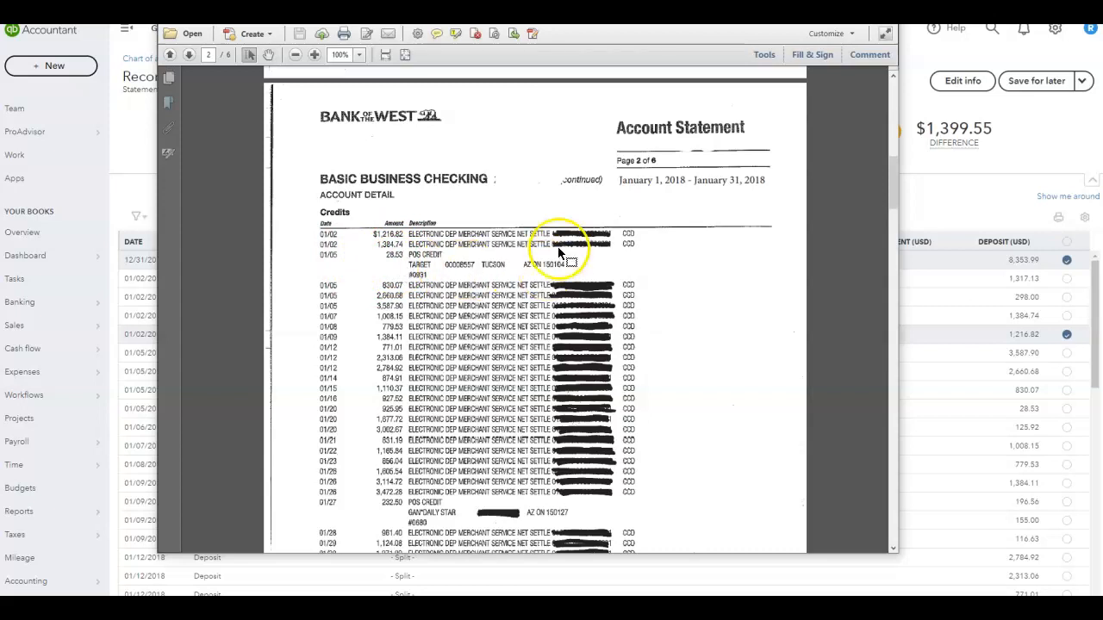
left_click_drag(626, 25, 1102, 112)
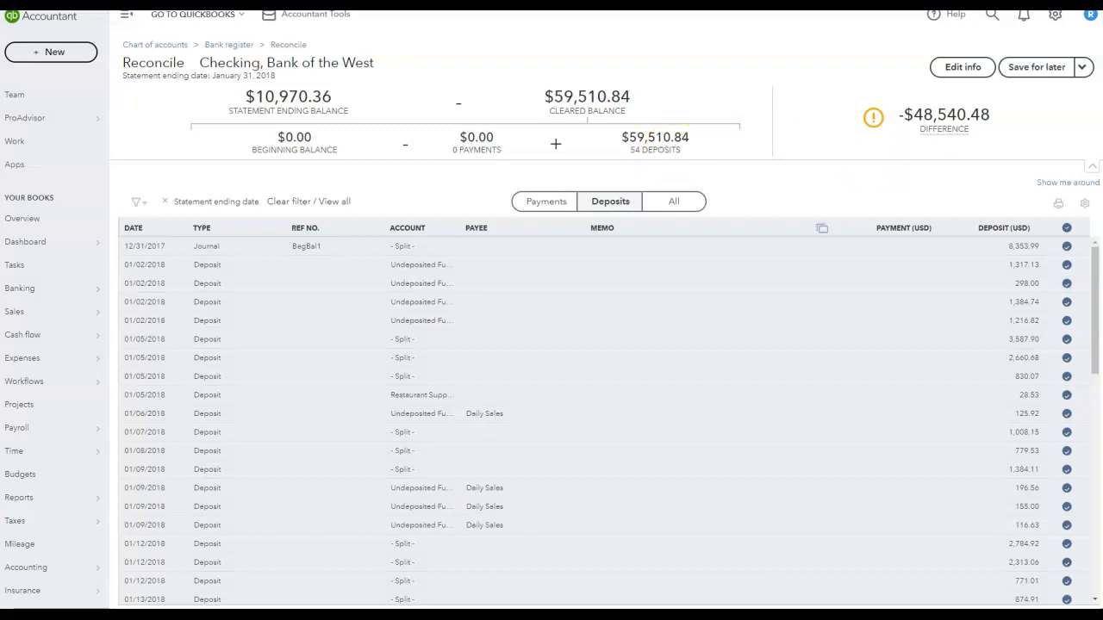
- In the Calculator, add the statement's 41,904.14 credits and 9,252.71 deposits
left_click_drag(1102, 26, 464, 14)
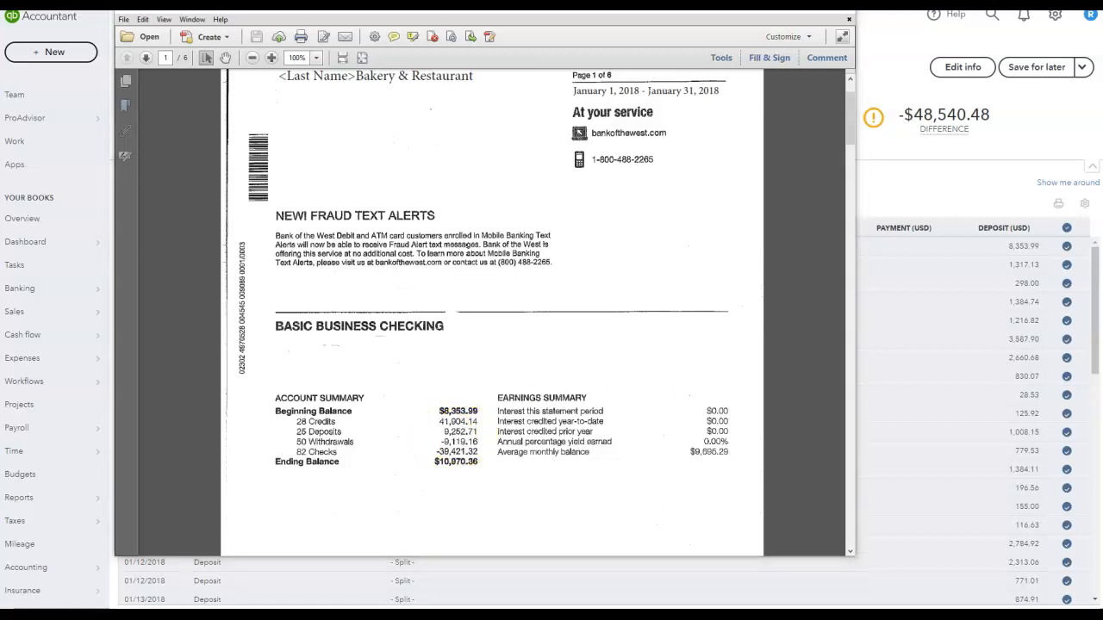
left_click_drag(842, 62, 806, 64)
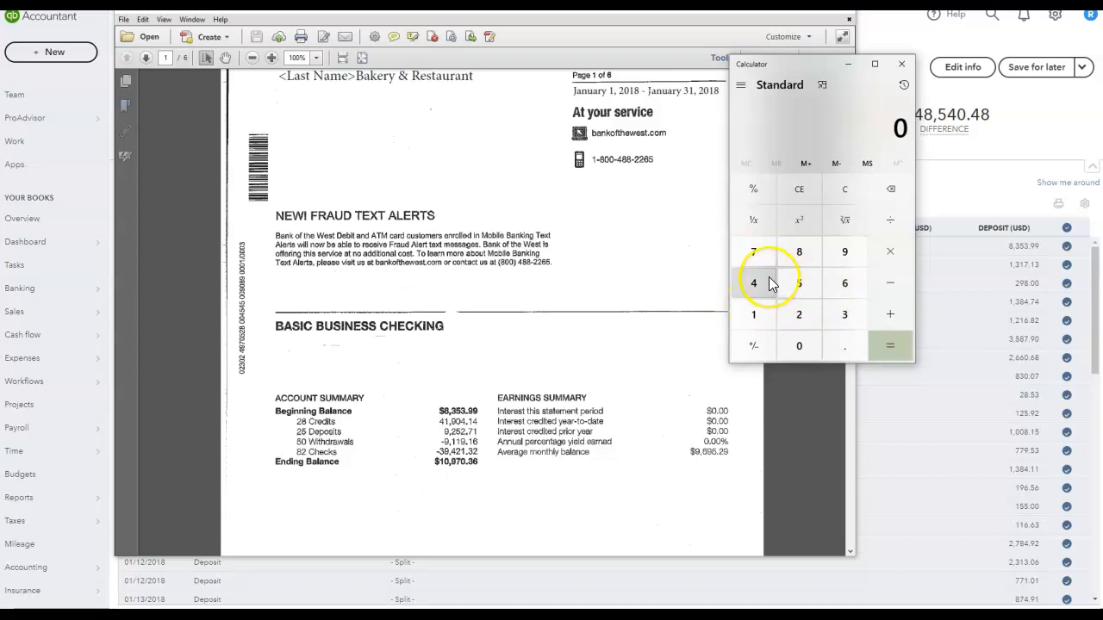
type("41904.14+9252.")
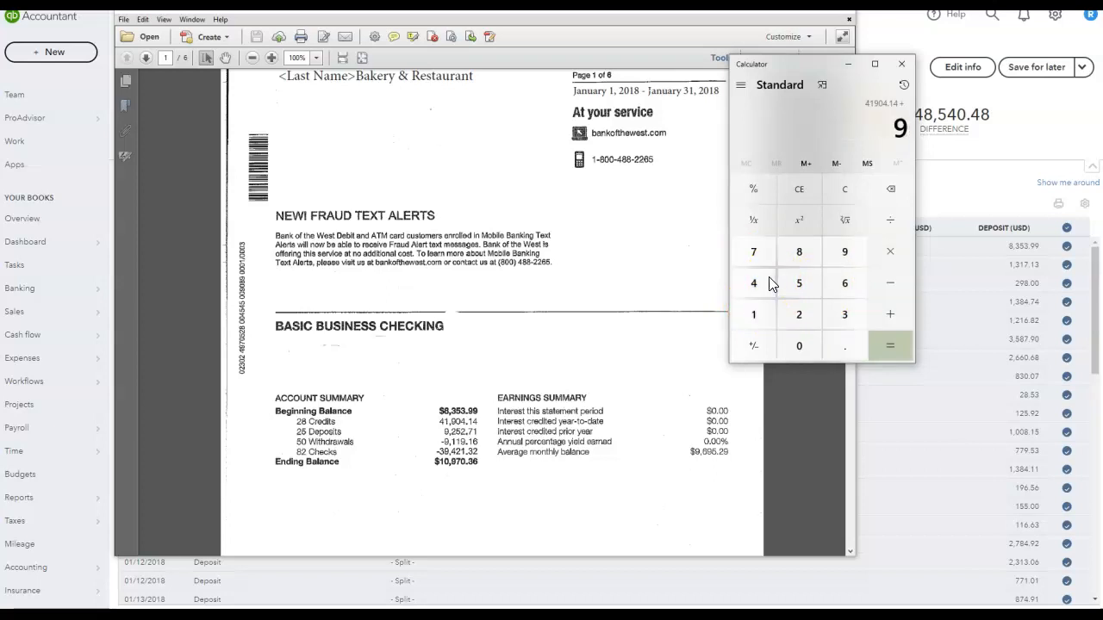
type("71+")
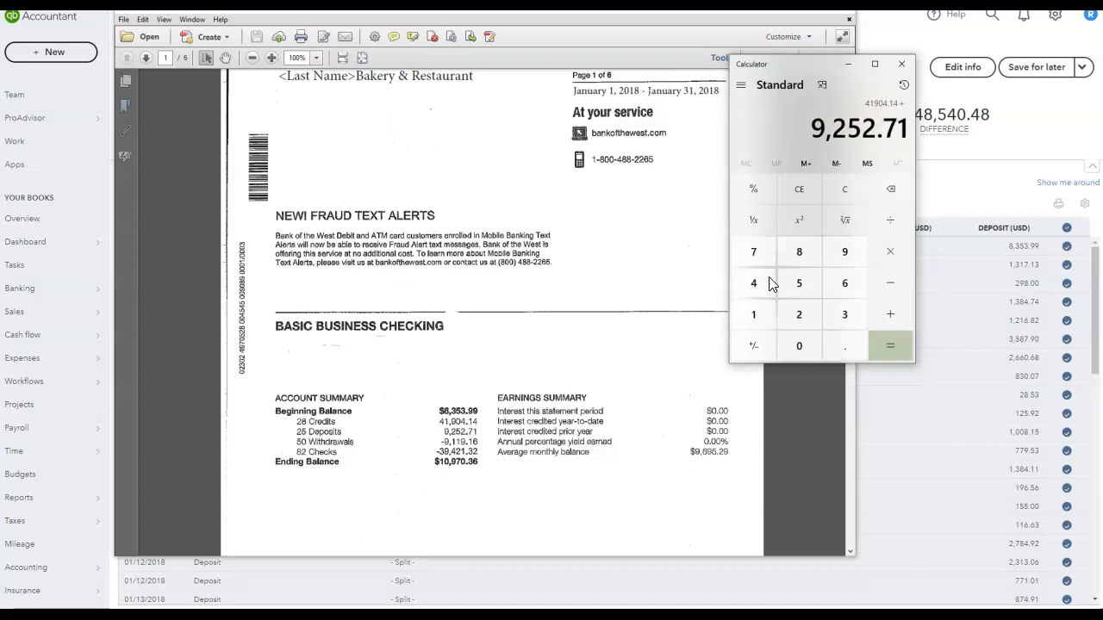
left_click(805, 166)
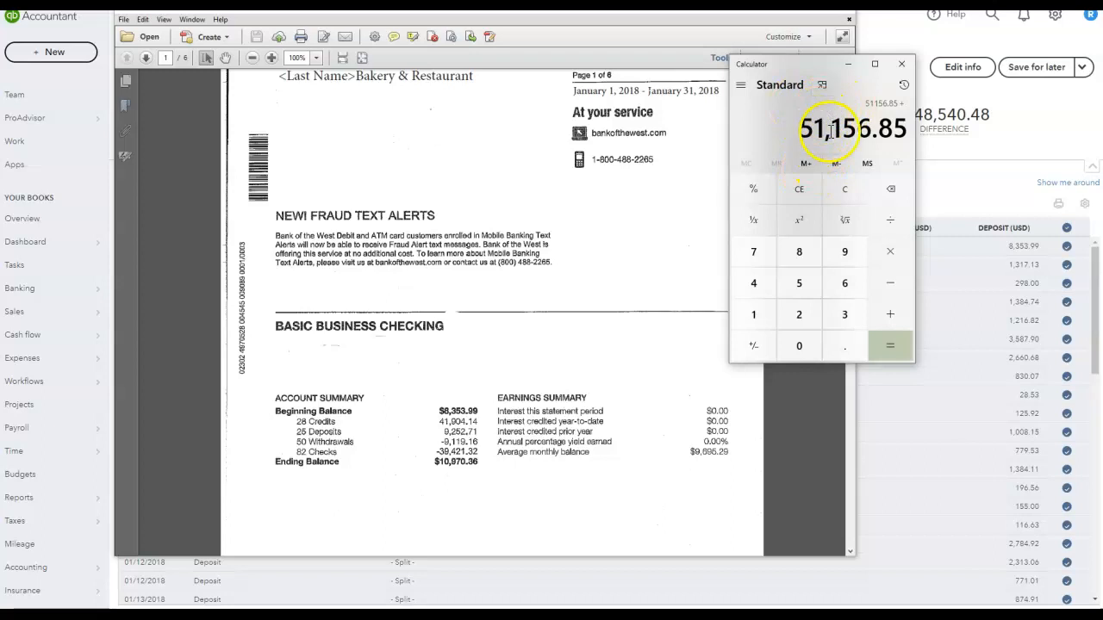
left_click_drag(801, 65, 950, 67)
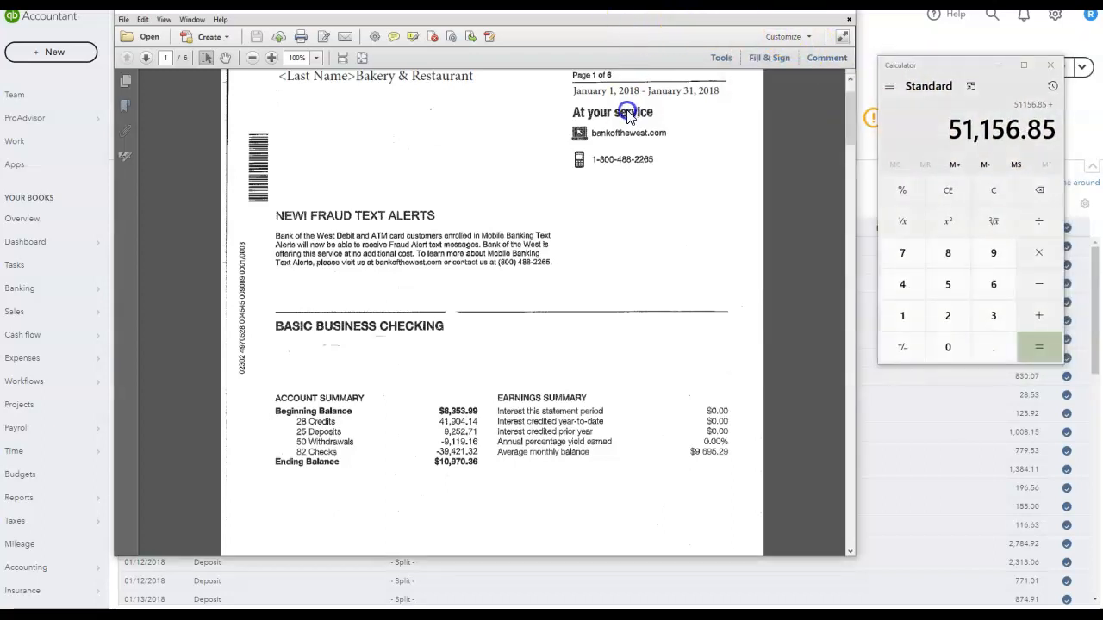
left_click(778, 11)
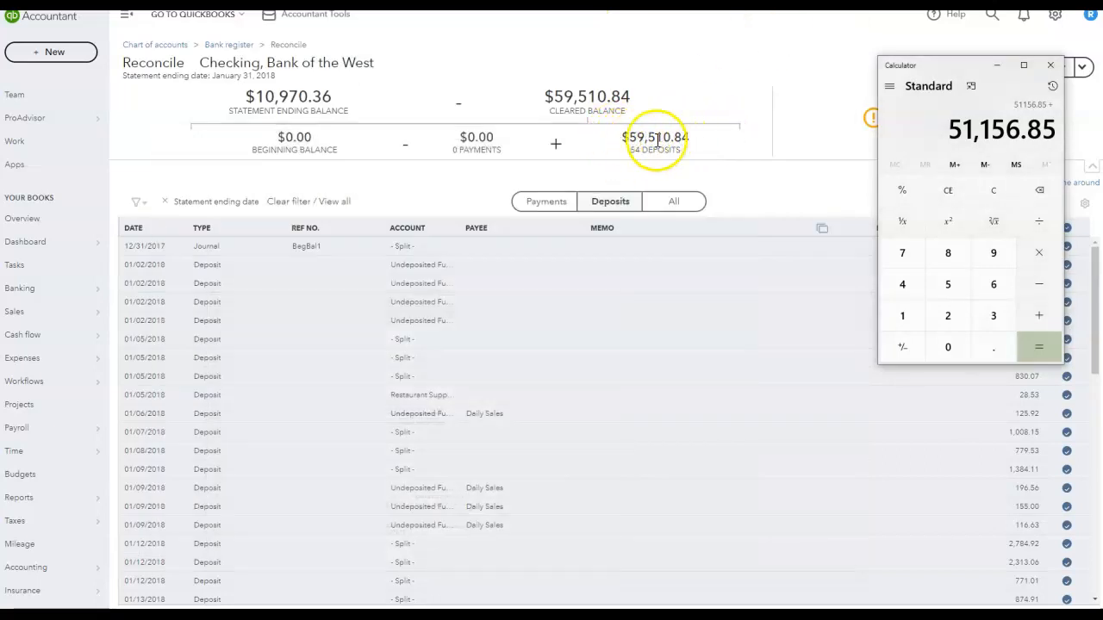
- Add the 8,353.99 beginning balance to the calculator total and compare it with the cleared balance
left_click_drag(967, 73, 782, 61)
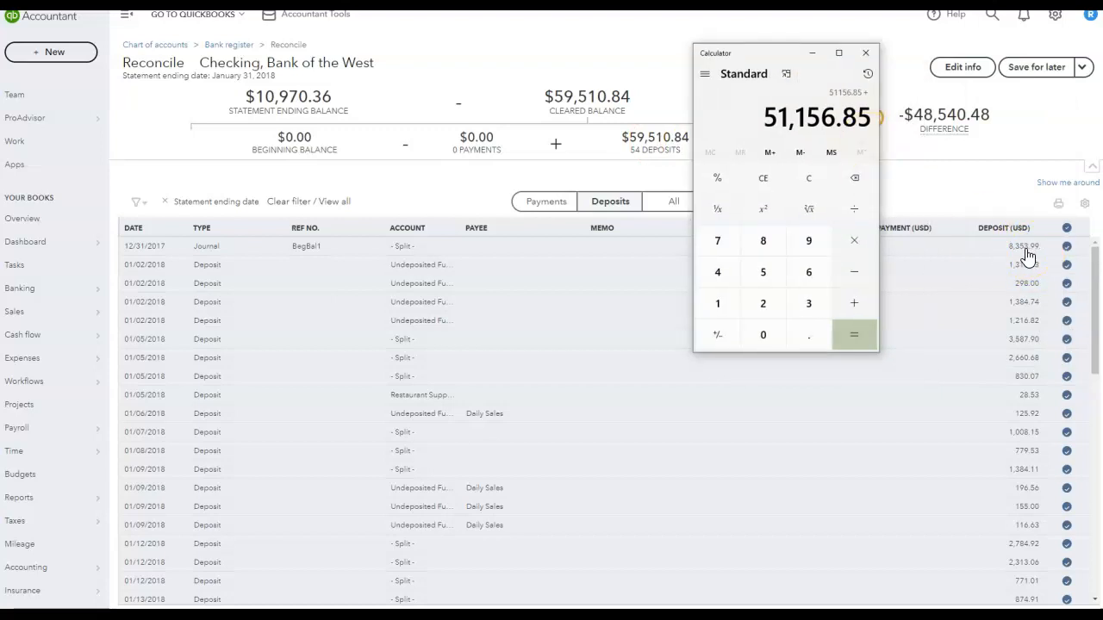
left_click(759, 249)
type("353.99")
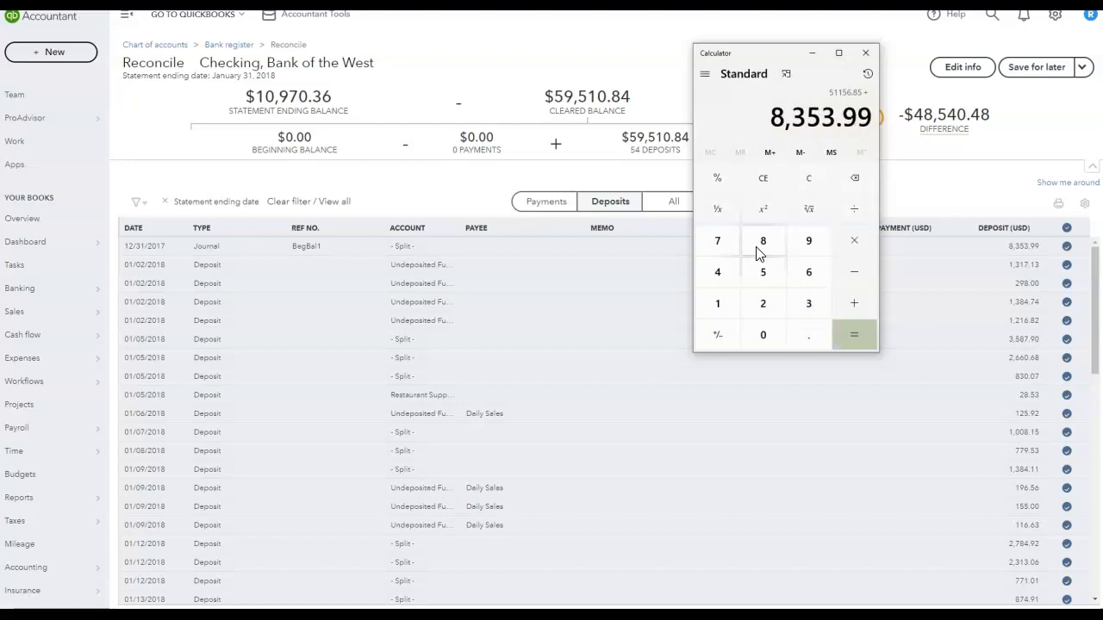
key("plus")
left_click_drag(747, 52, 870, 49)
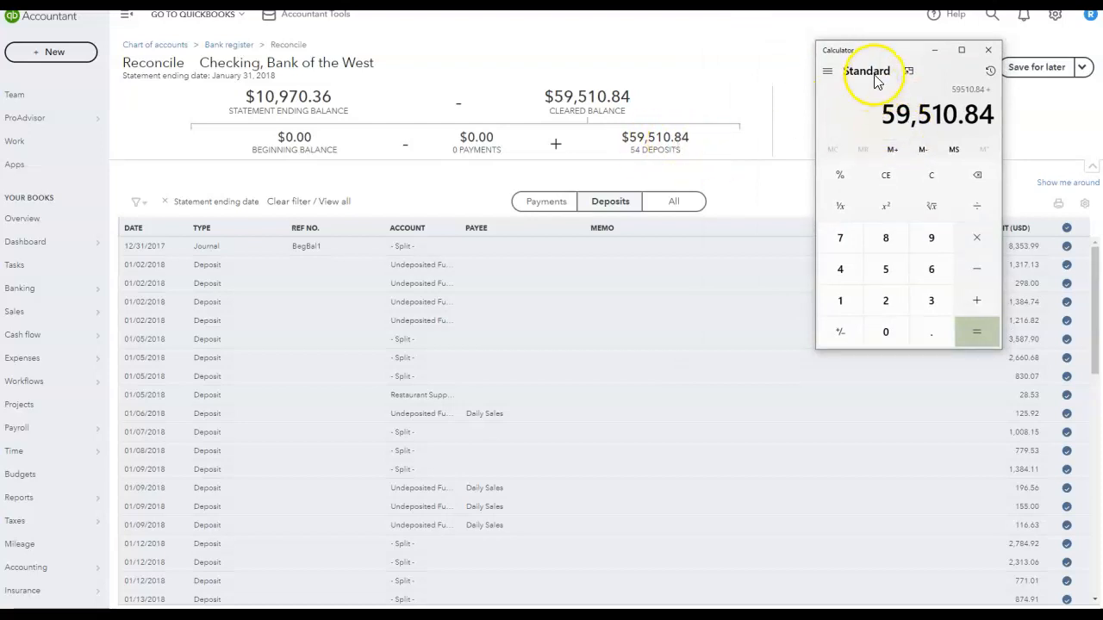
left_click_drag(893, 51, 1102, 51)
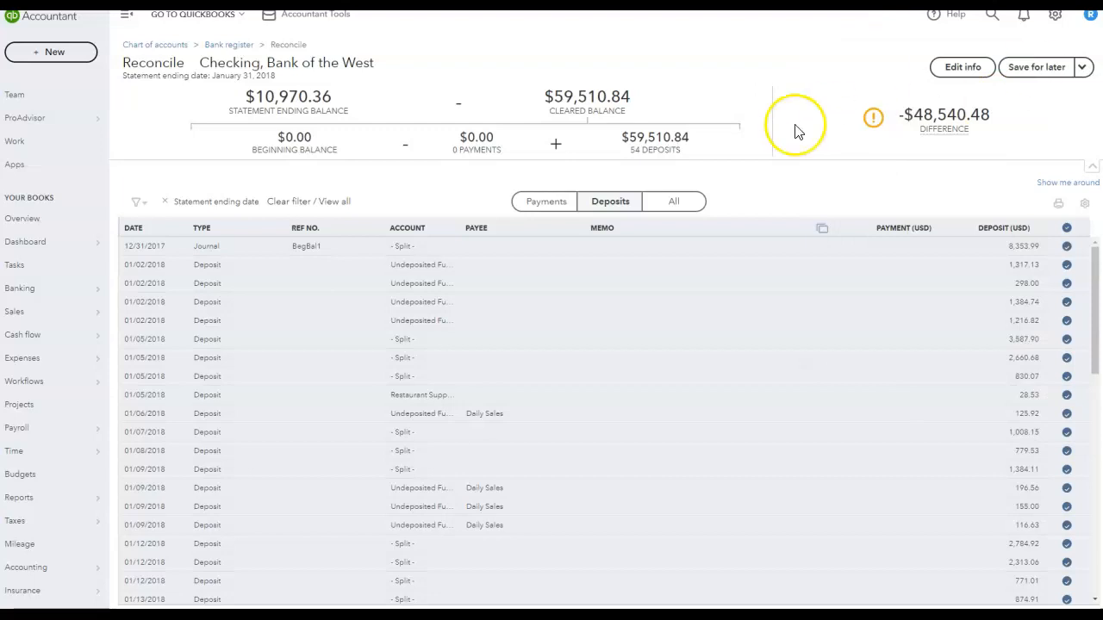
- Show only payments in the reconciliation list and find the statement's checks paid listing
left_click(547, 203)
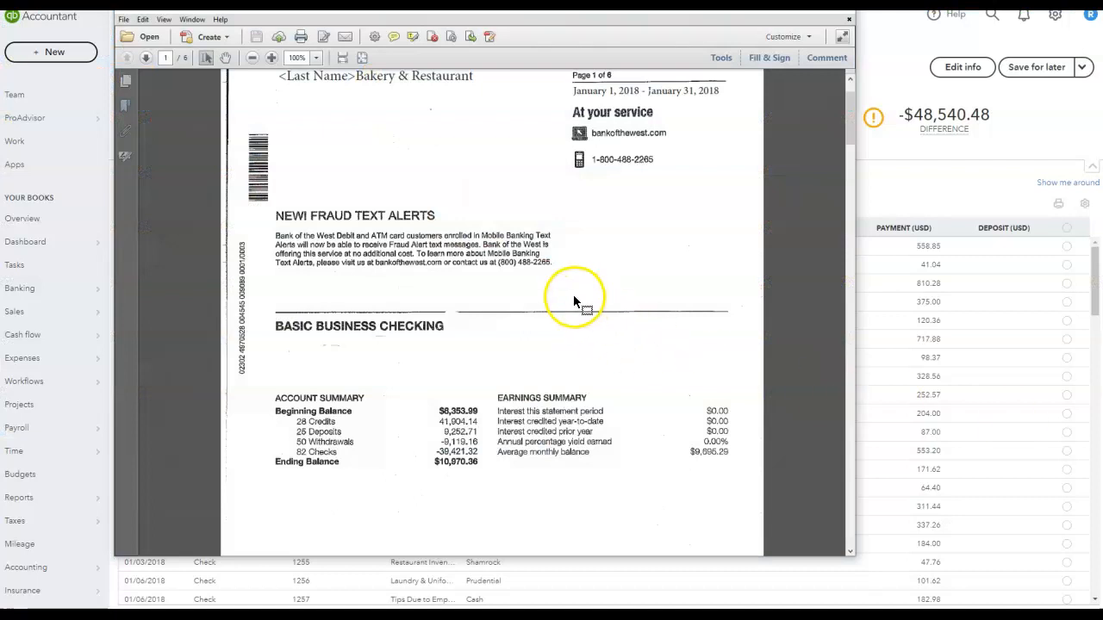
scroll(603, 340, "down", 3)
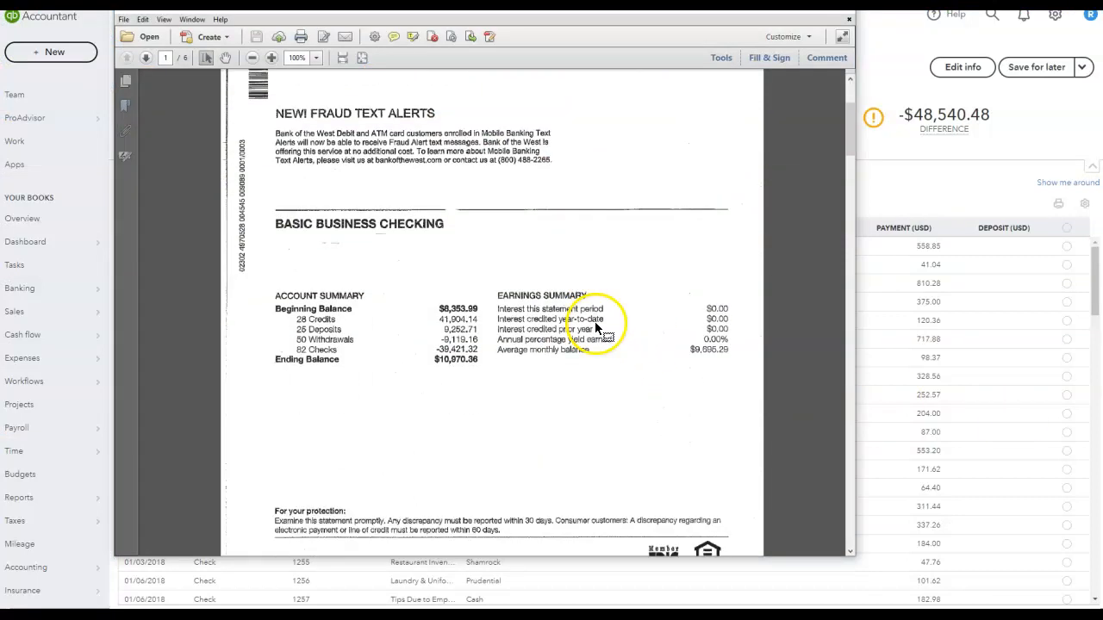
left_click_drag(849, 114, 854, 256)
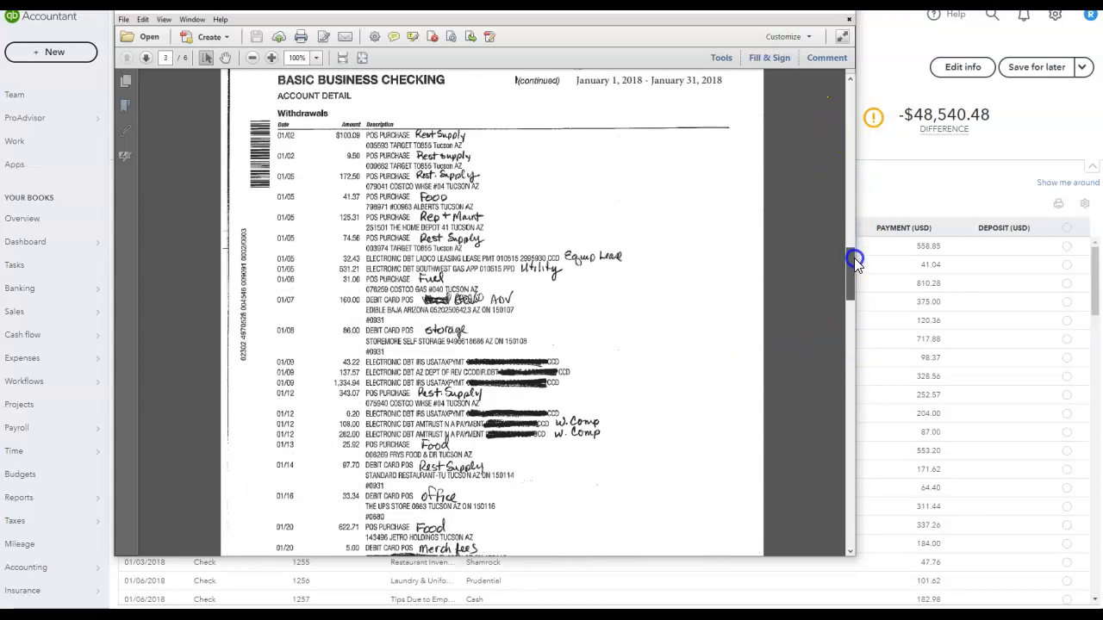
left_click_drag(850, 255, 845, 358)
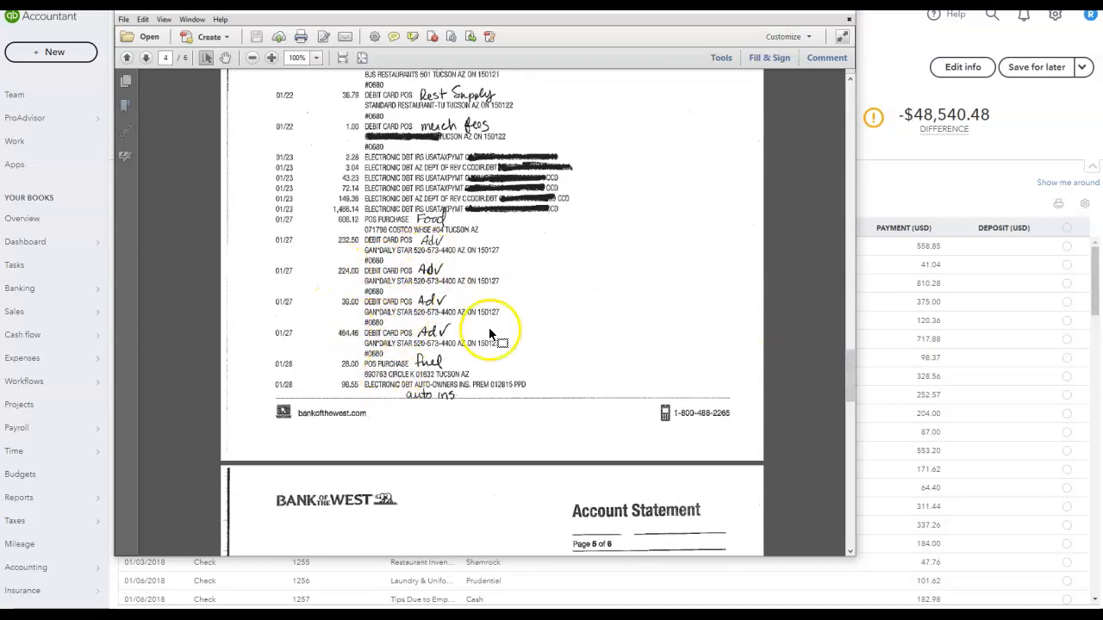
left_click_drag(850, 377, 849, 417)
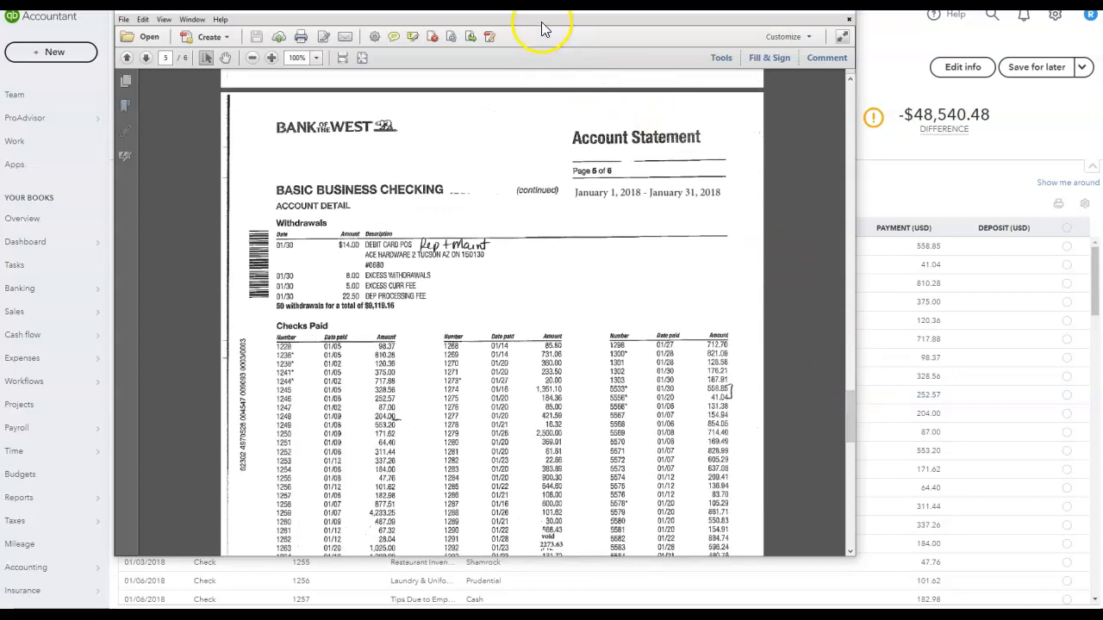
- Open the 01/31/2018 journal entry of 5,867.04 from the reconciliation's payments list for editing
left_click_drag(603, 7, 1102, 52)
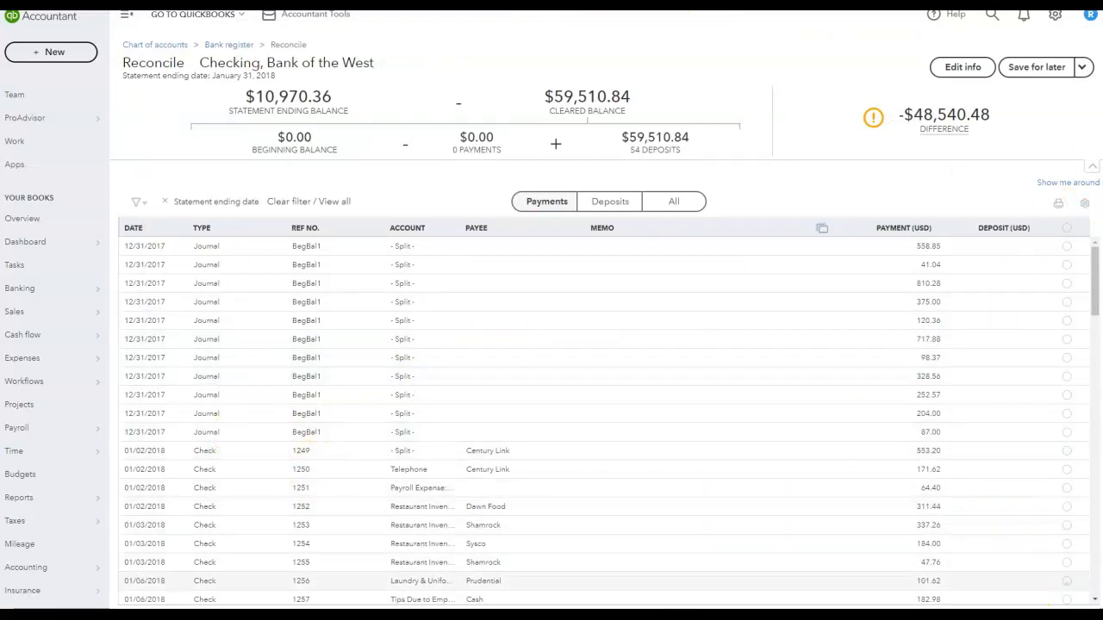
left_click(1094, 598)
scroll(1094, 598, "down", 8)
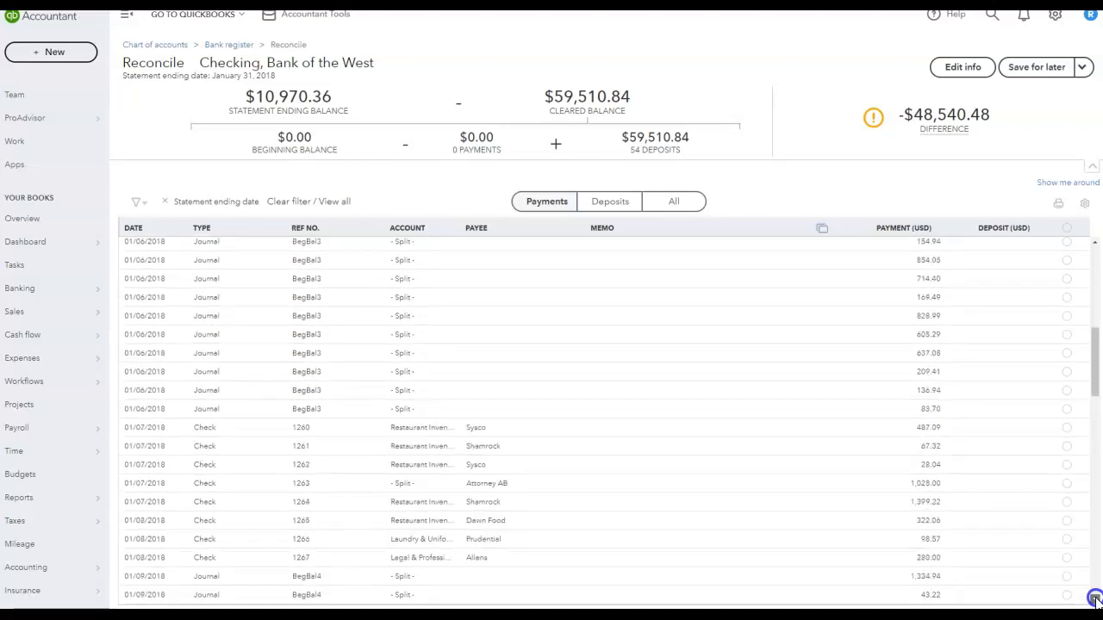
scroll(1094, 598, "down", 8)
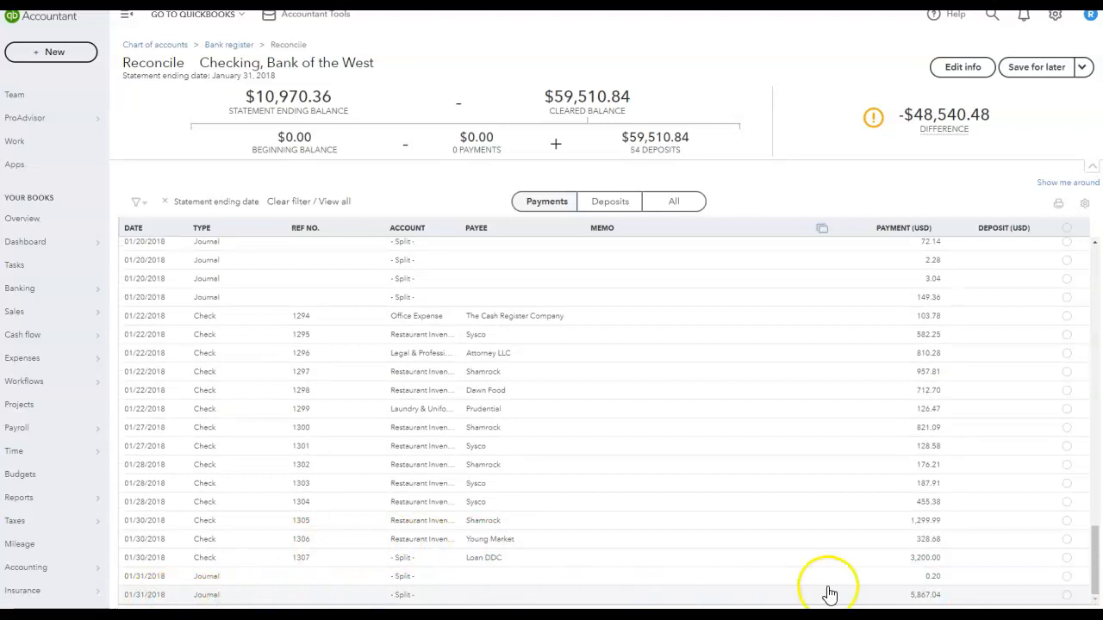
left_click(927, 598)
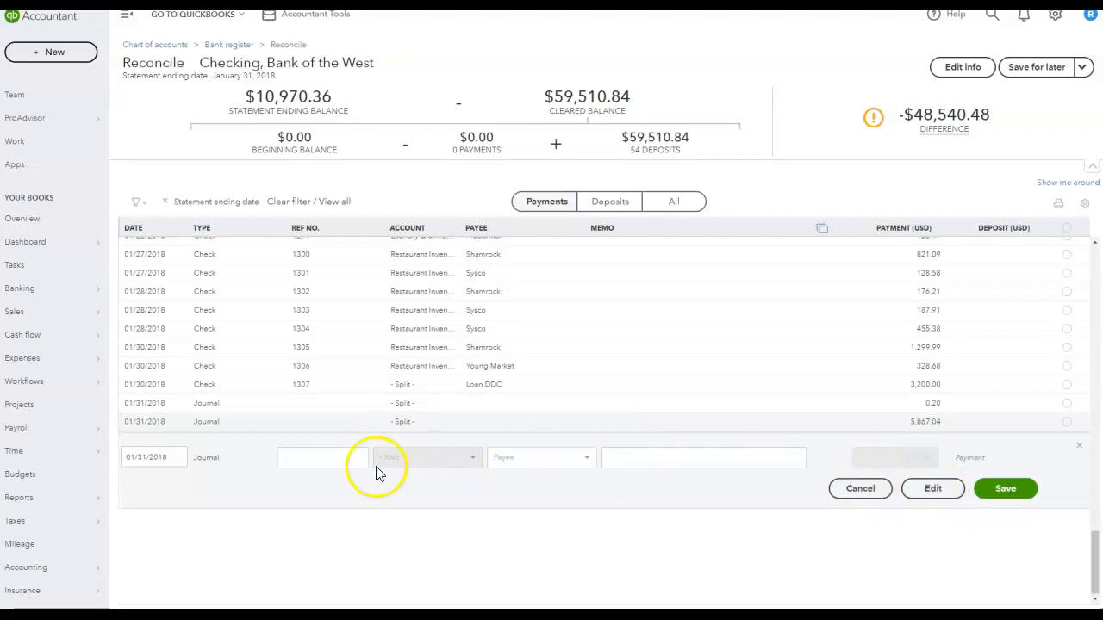
left_click(922, 496)
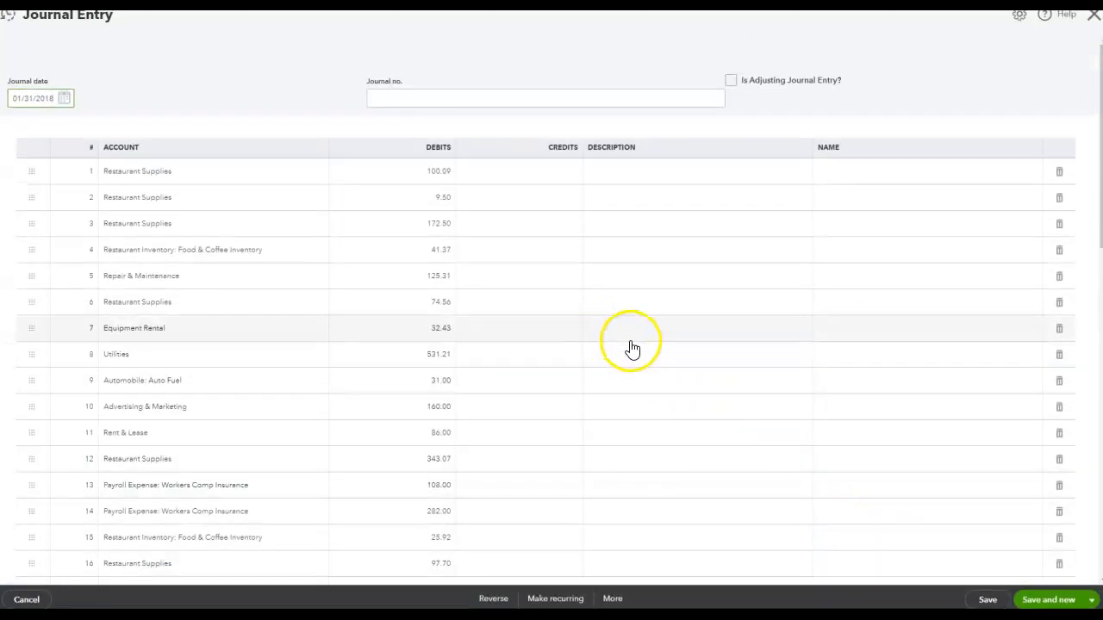
scroll(632, 348, "down", 1)
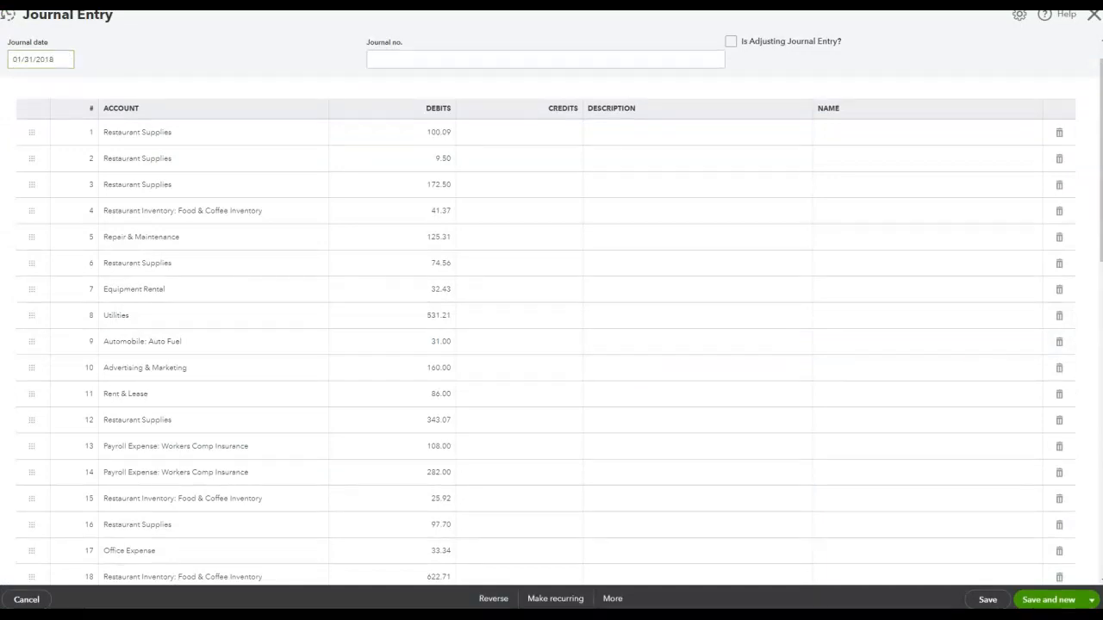
- Compare the statement's withdrawal pages against the debit lines of the journal entry
left_click_drag(1102, 198, 981, 2)
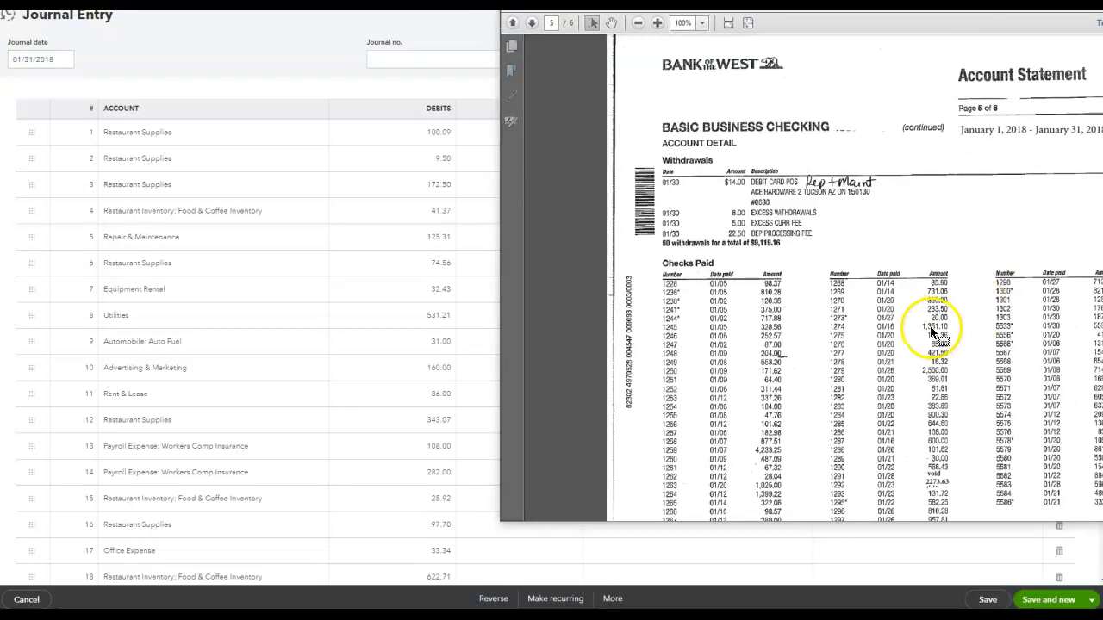
scroll(883, 303, "down", 1)
scroll(883, 303, "up", 2)
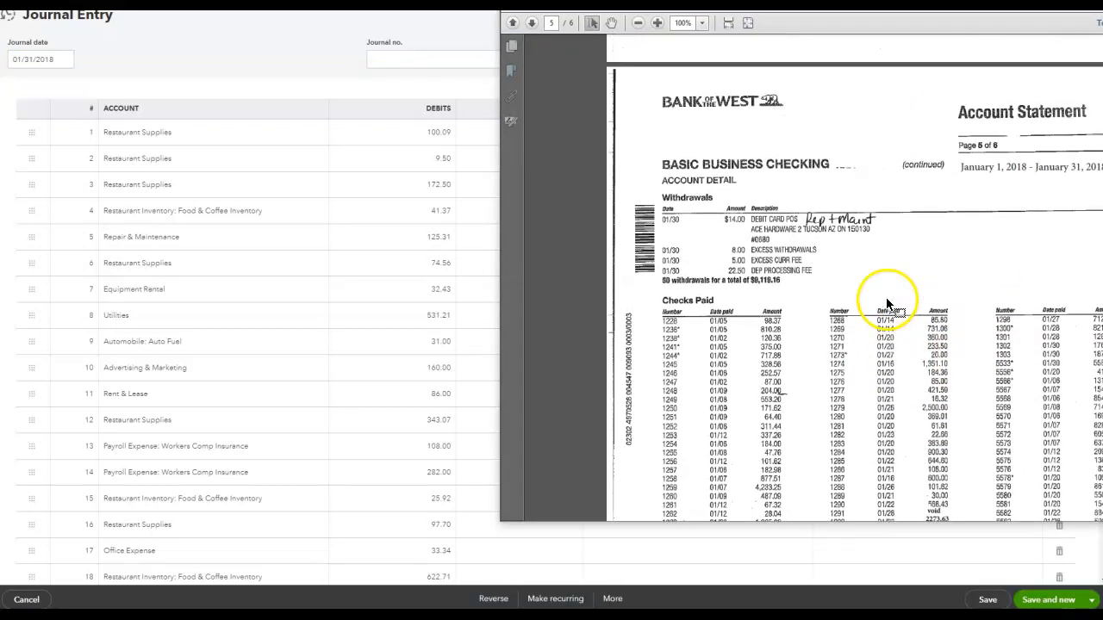
left_click_drag(1102, 369, 1101, 95)
scroll(1023, 278, "down", 1)
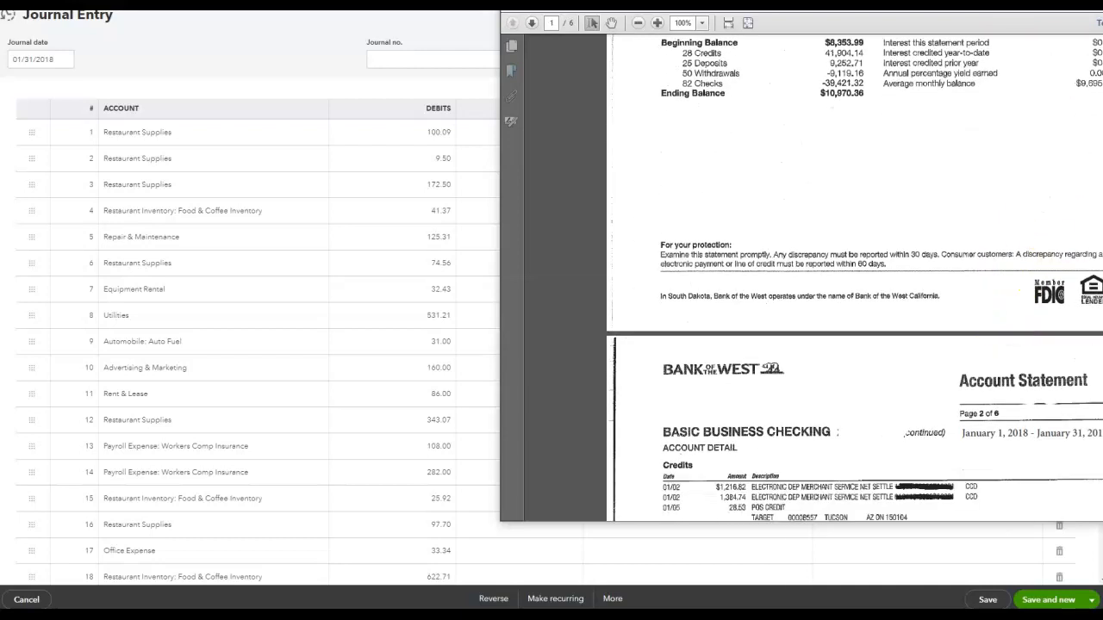
scroll(1019, 291, "down", 17)
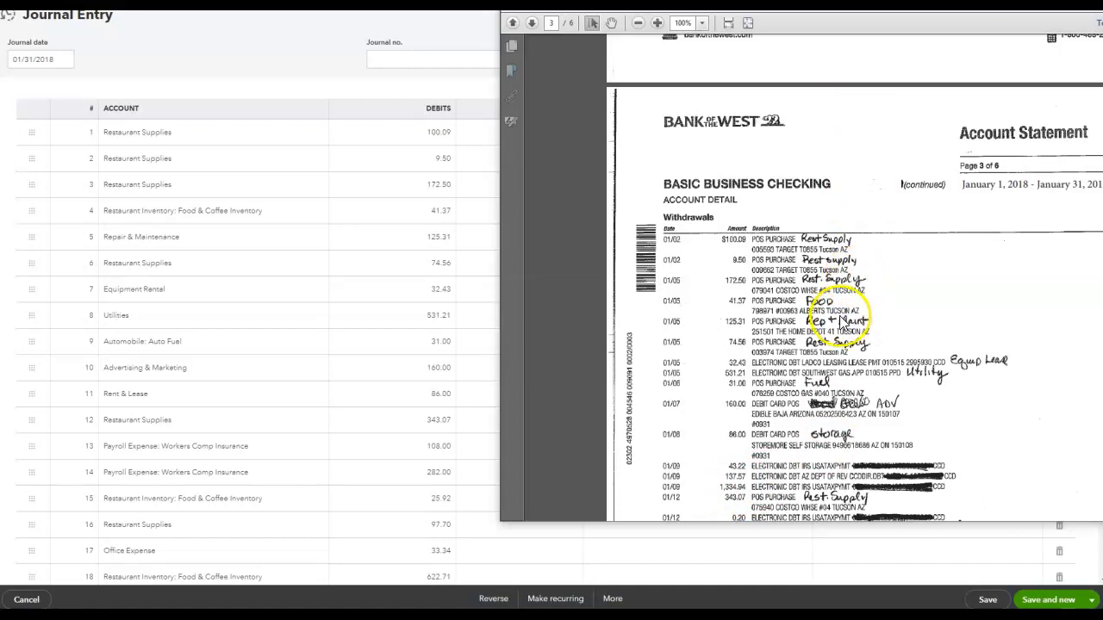
scroll(379, 173, "down", 1)
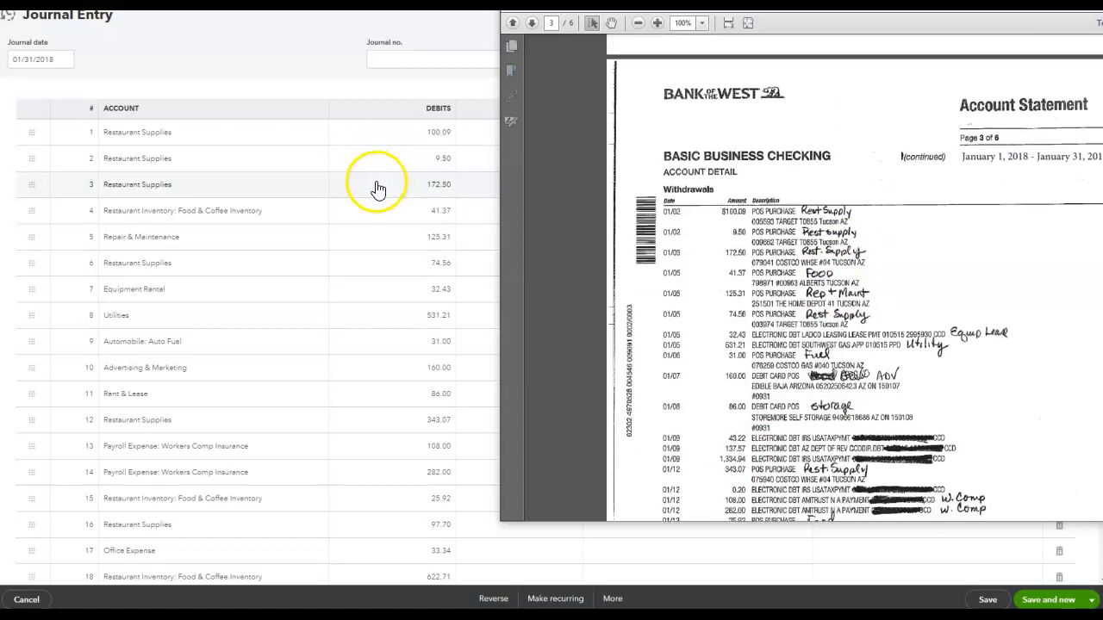
scroll(738, 290, "down", 3)
scroll(754, 320, "down", 10)
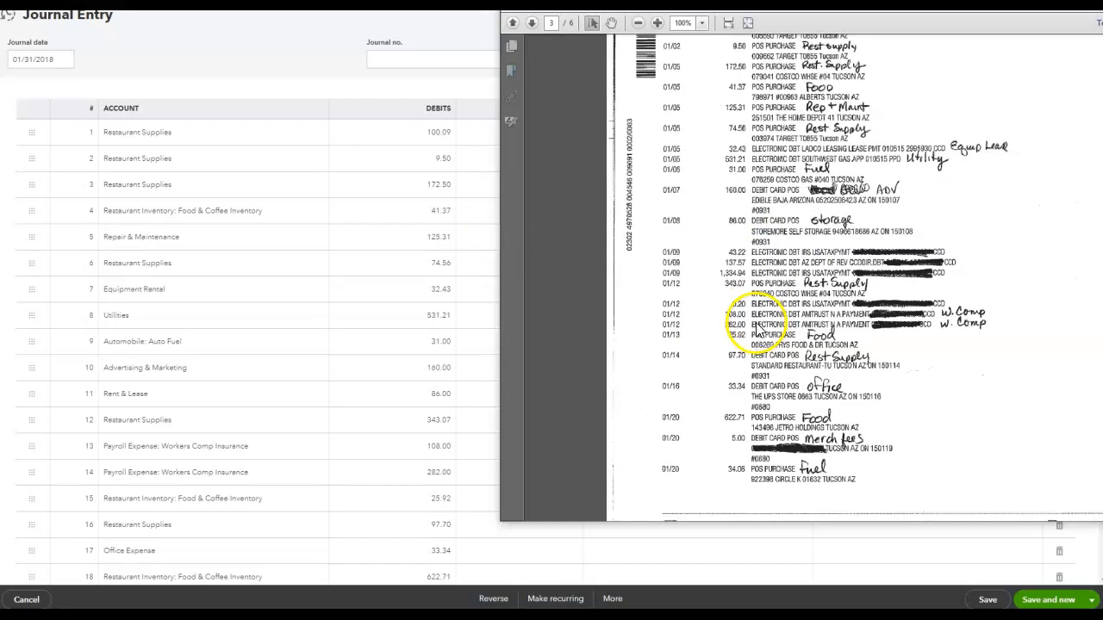
scroll(769, 426, "down", 10)
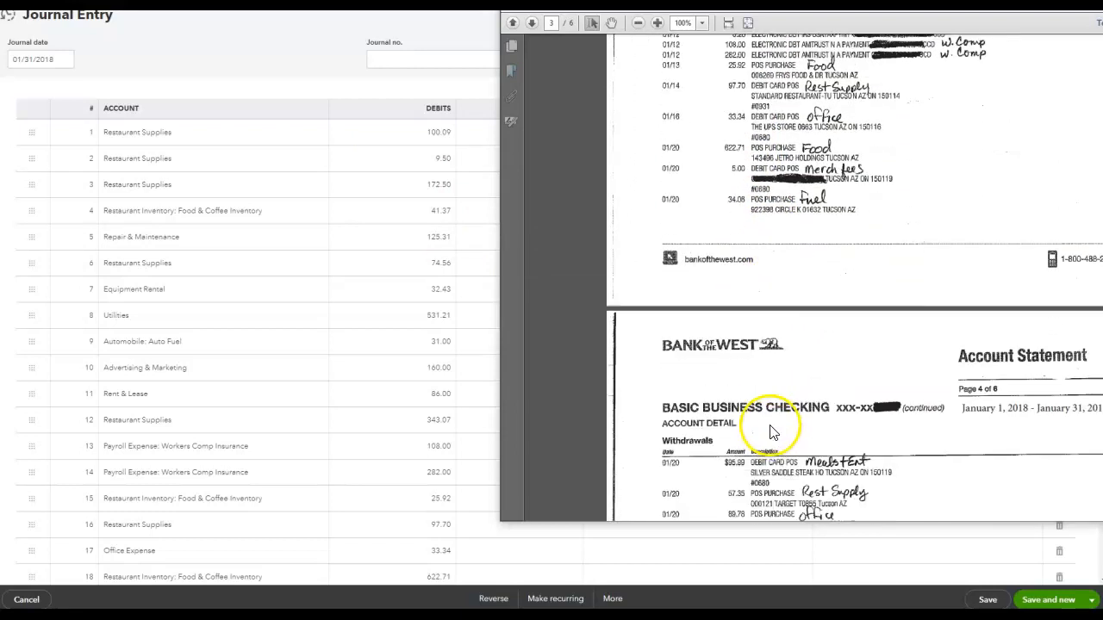
scroll(763, 456, "down", 9)
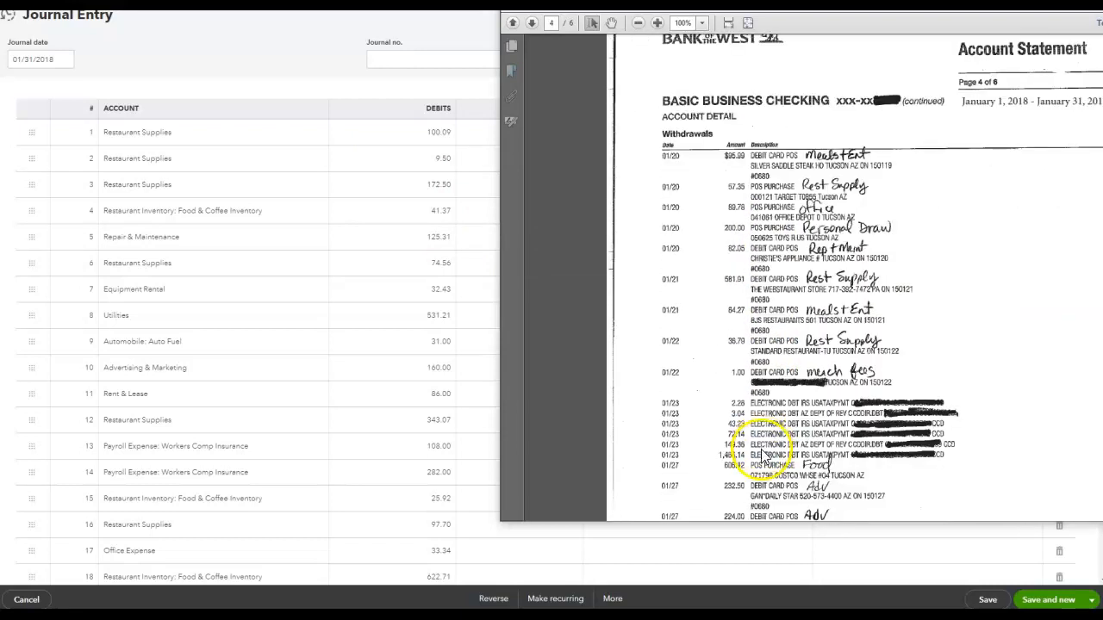
scroll(774, 466, "down", 5)
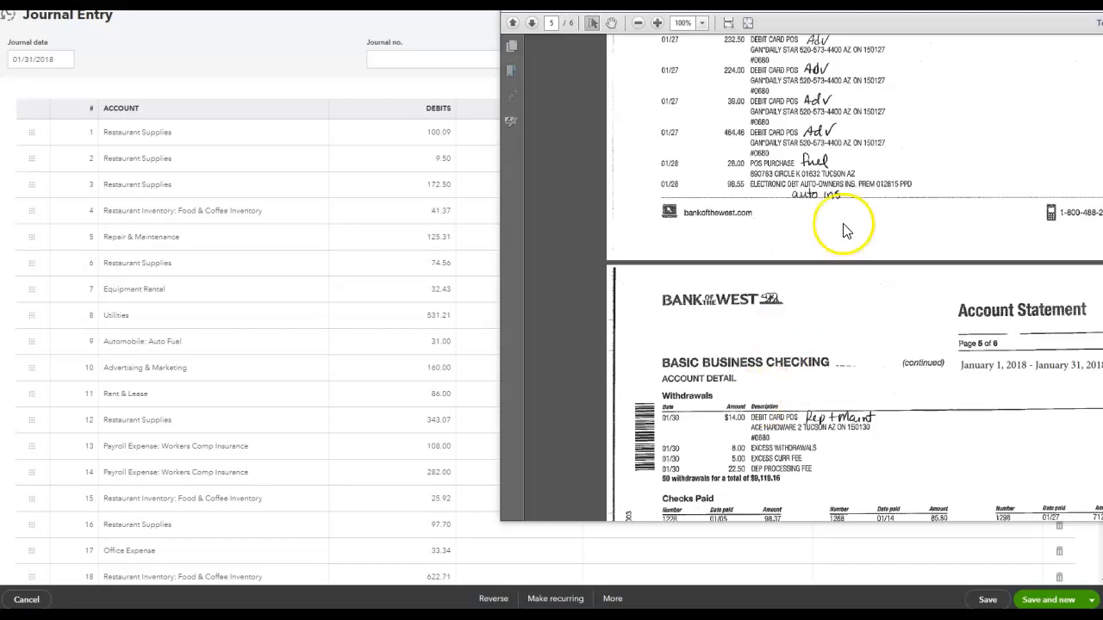
left_click(797, 197)
scroll(832, 228, "up", 3)
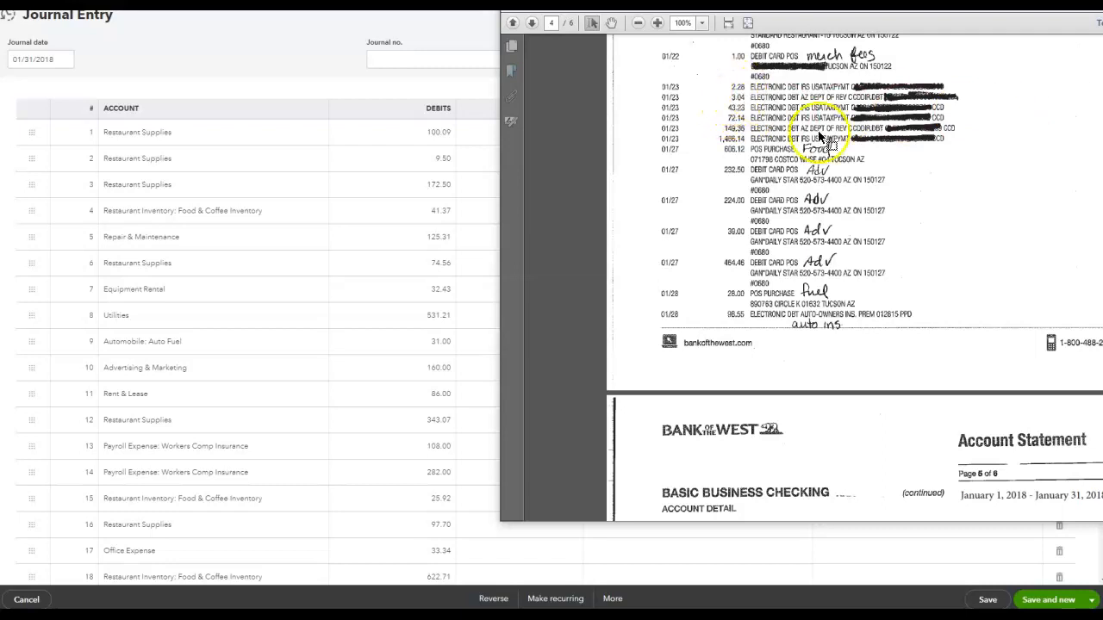
scroll(827, 183, "up", 3)
scroll(825, 186, "up", 8)
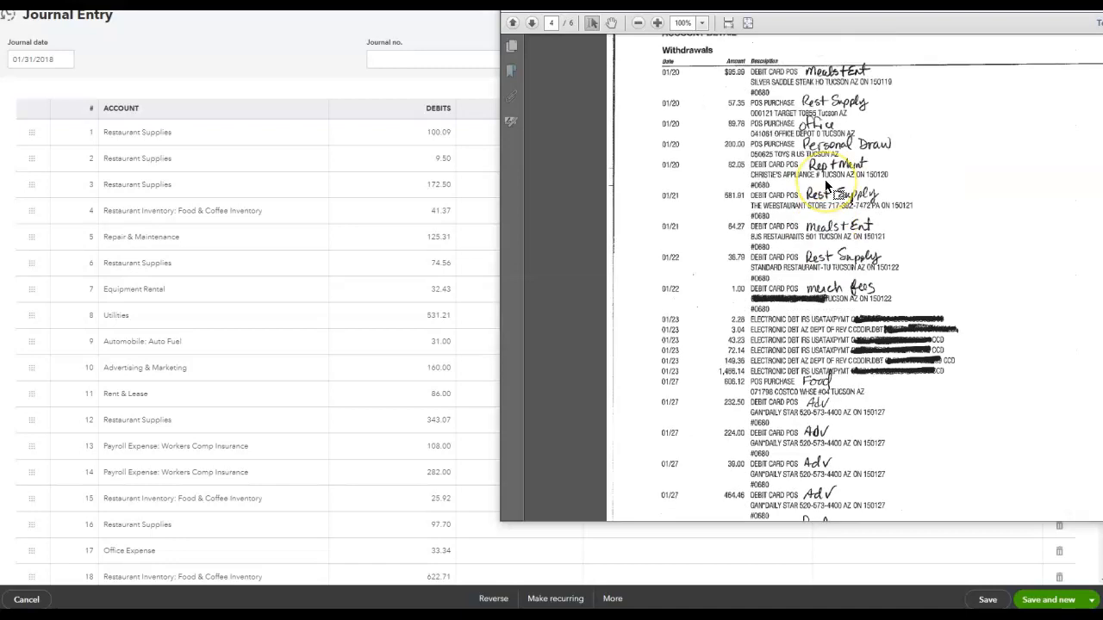
scroll(824, 183, "up", 5)
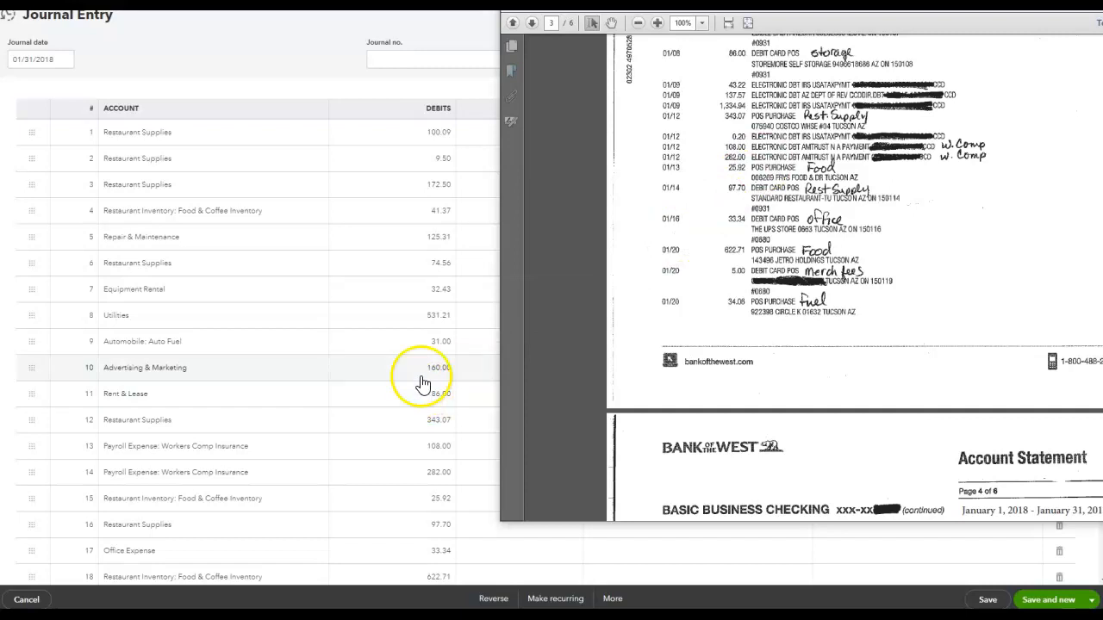
scroll(420, 384, "down", 1)
- Check the journal entry's remaining lines and totals, then close it without changes
left_click(1092, 5)
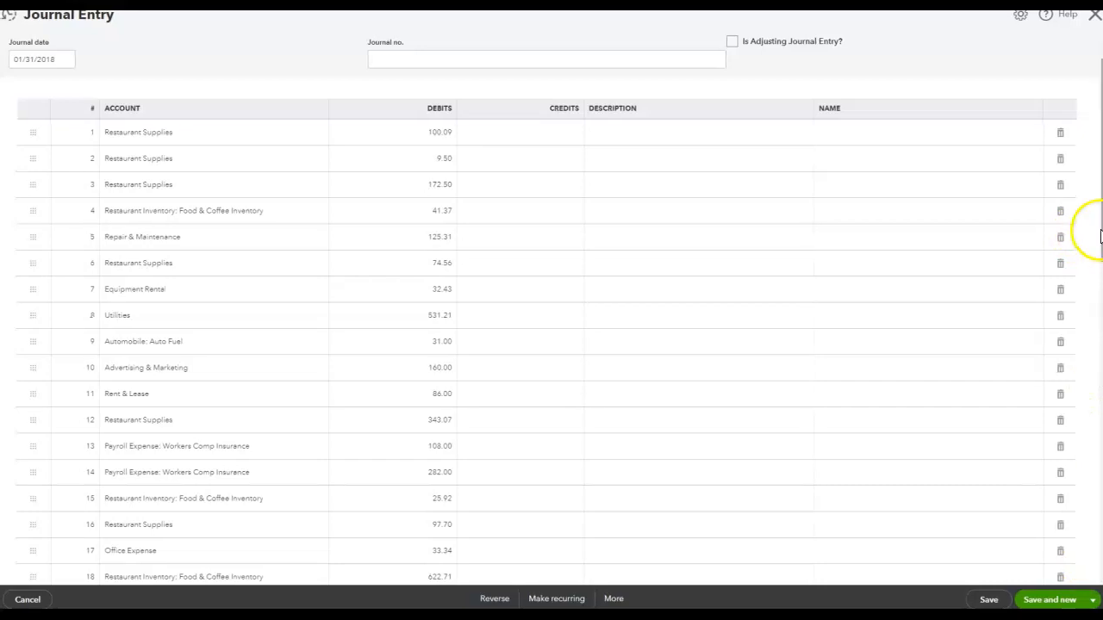
left_click_drag(1098, 235, 1095, 514)
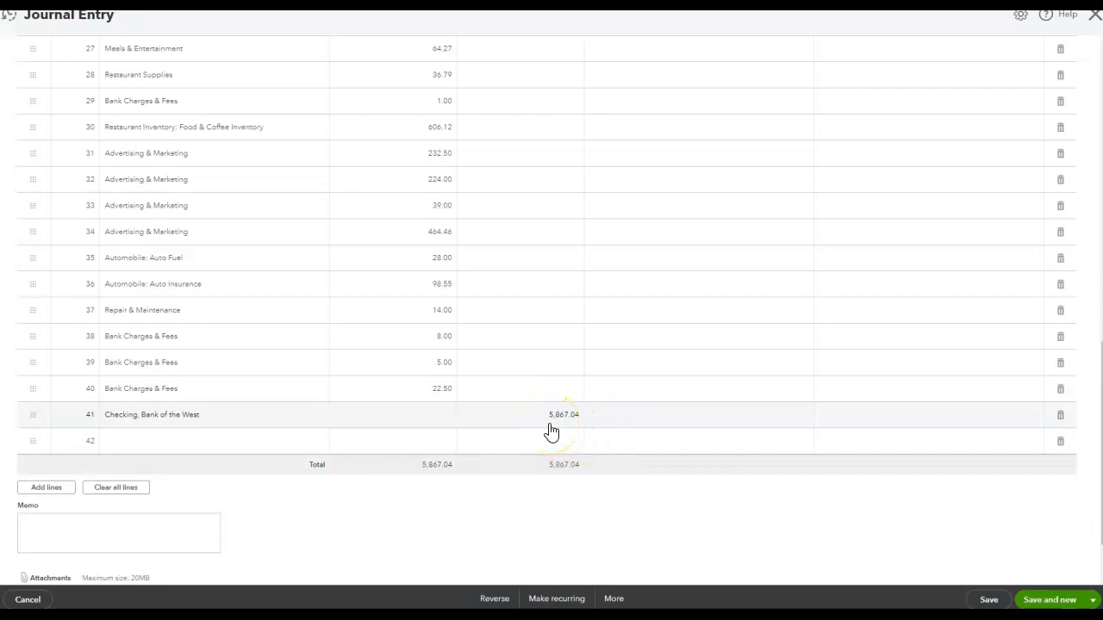
left_click(1094, 17)
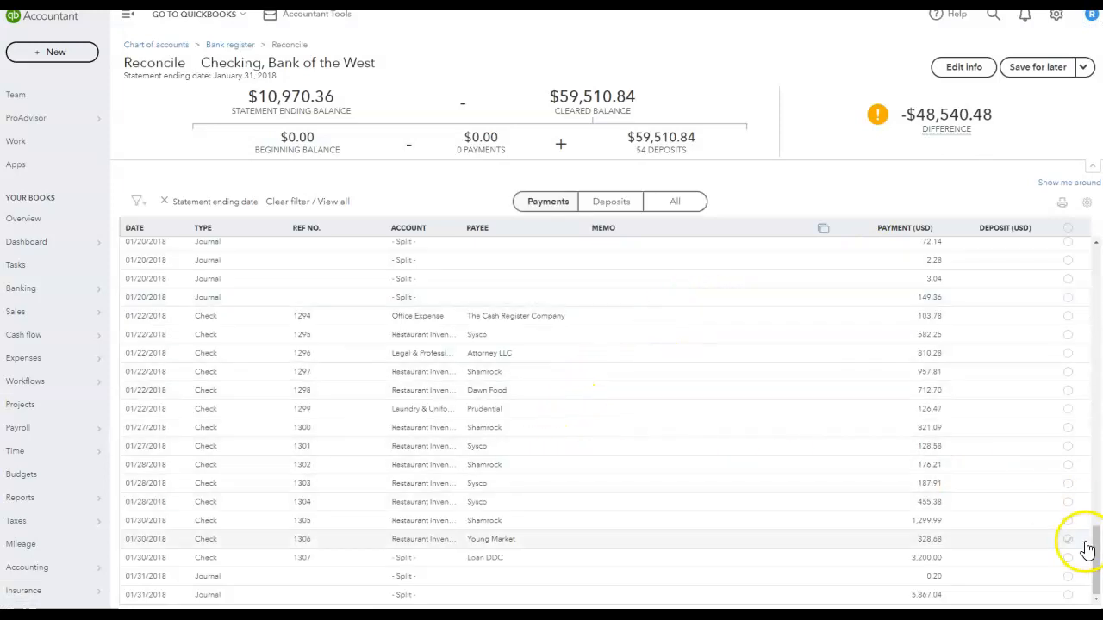
- Mark the 01/31/2018 journal payments of 5,867.04 and 0.20 as cleared
left_click(1069, 596)
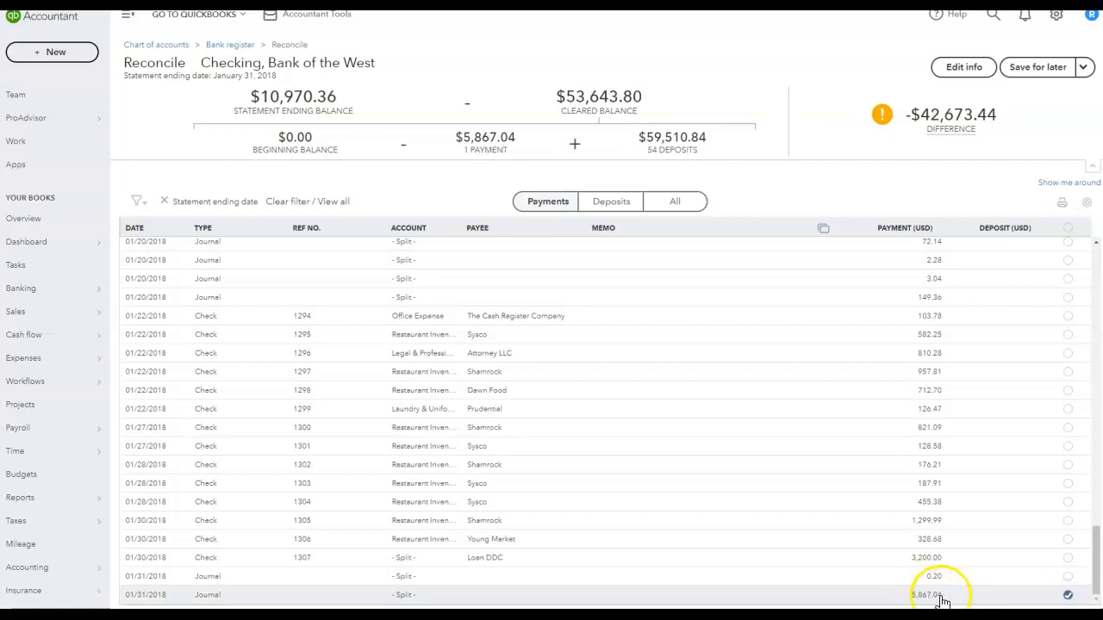
left_click(1068, 578)
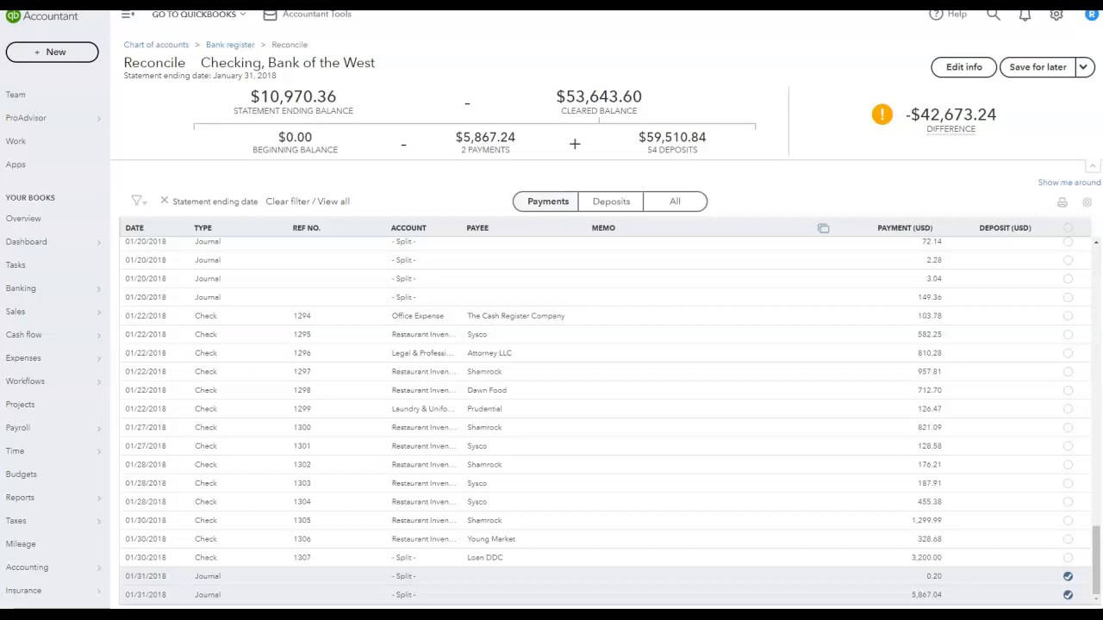
- Review the statement's checks paid listing on page 5
left_click_drag(1094, 52, 457, 4)
scroll(482, 319, "down", 1)
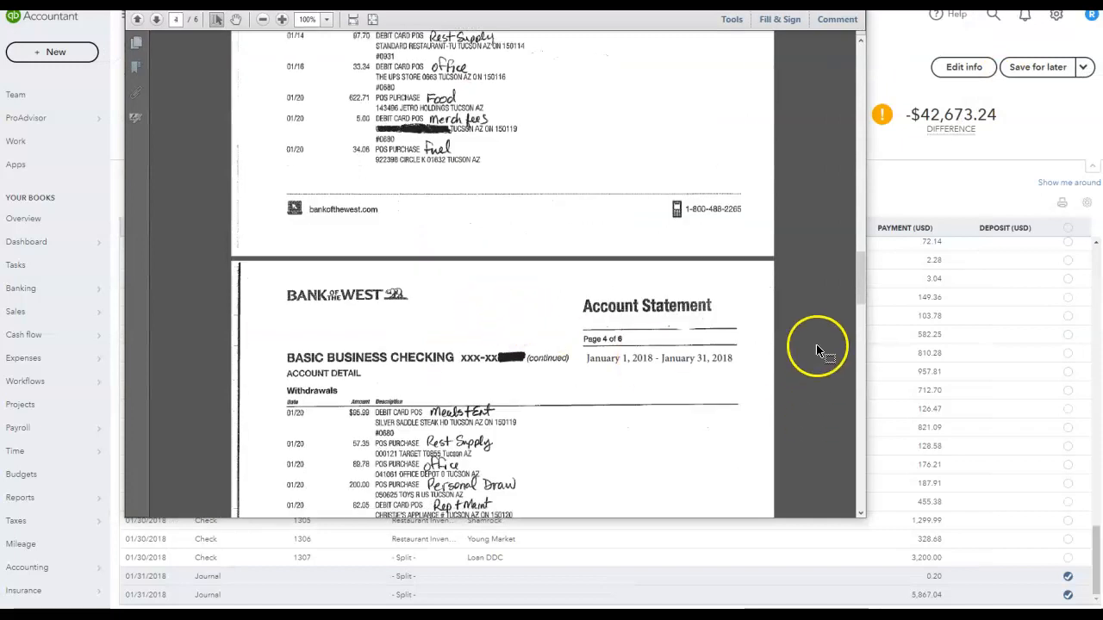
left_click_drag(860, 278, 837, 381)
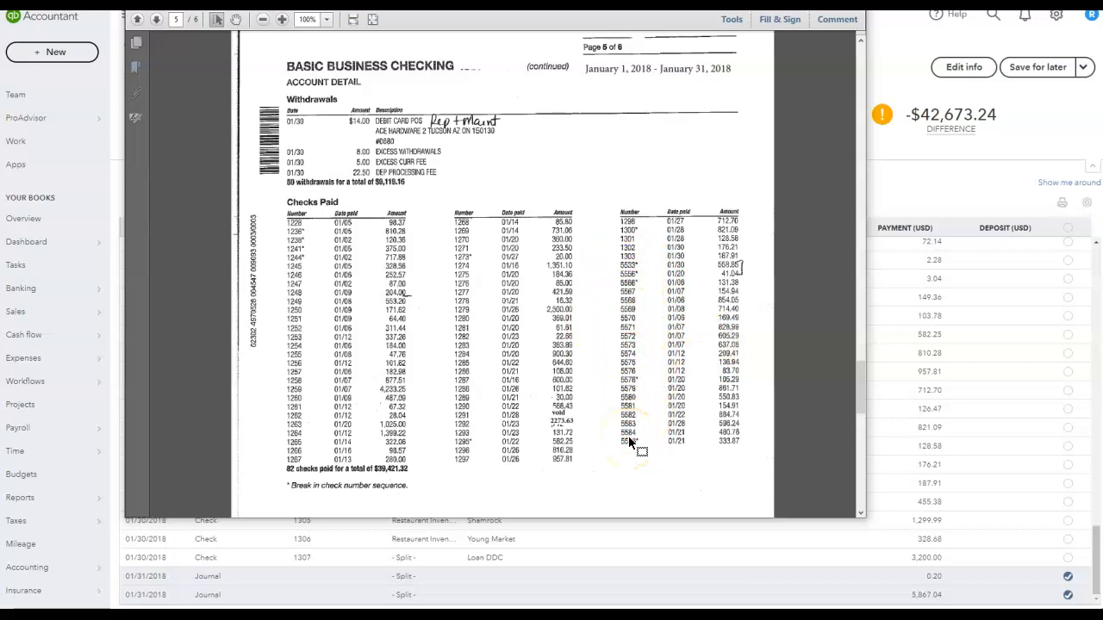
left_click_drag(603, 11, 1102, 78)
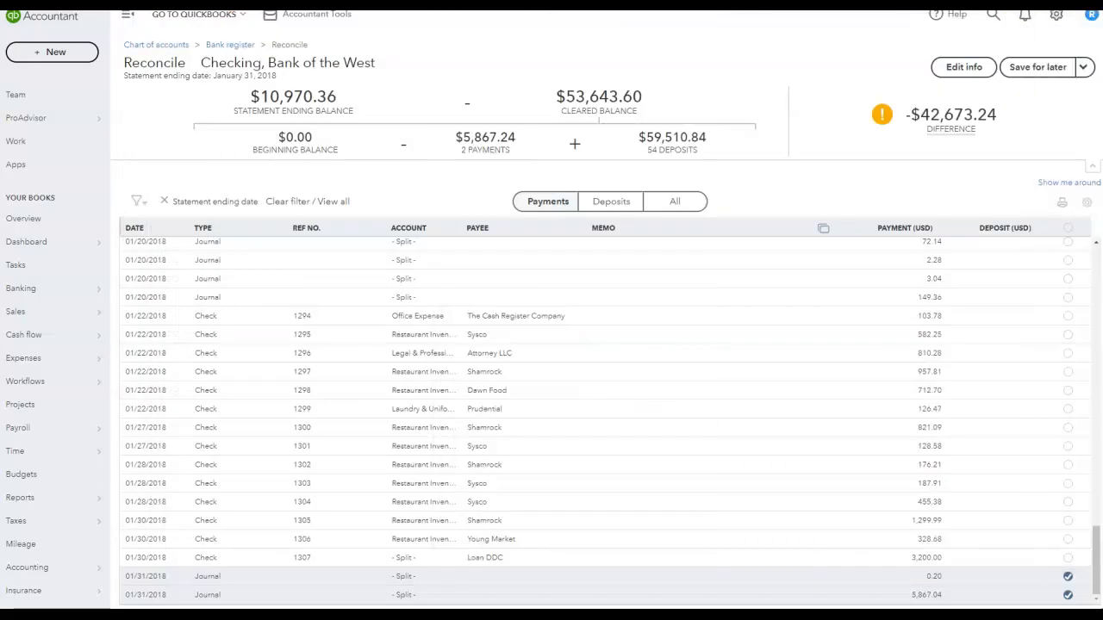
- Mark every remaining payment in the reconciliation list as cleared
left_click_drag(1096, 560, 1093, 492)
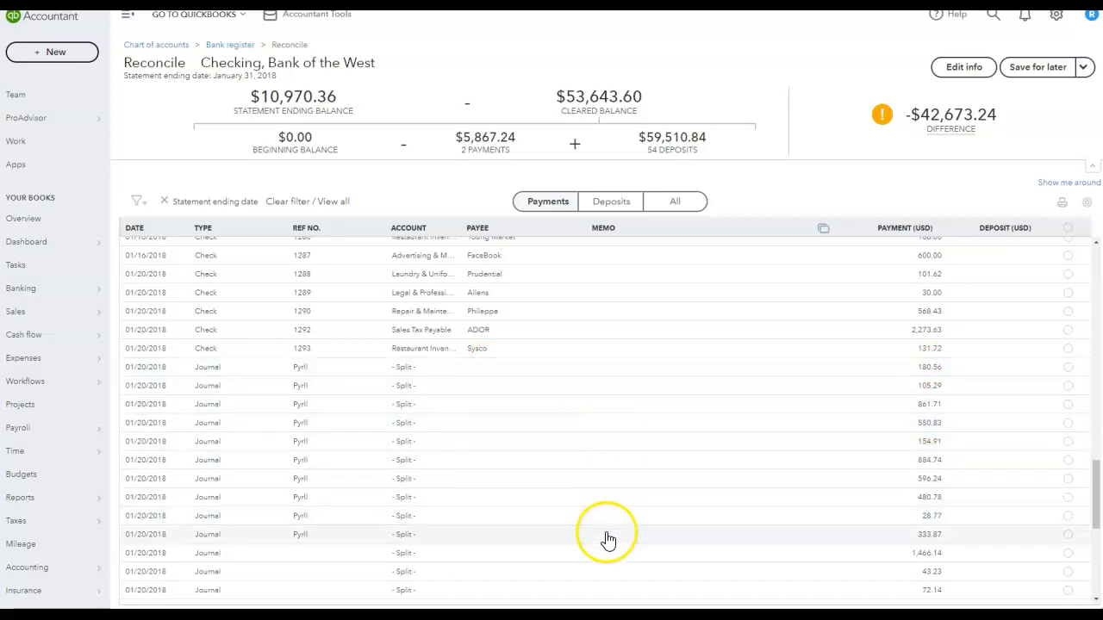
scroll(780, 396, "up", 5)
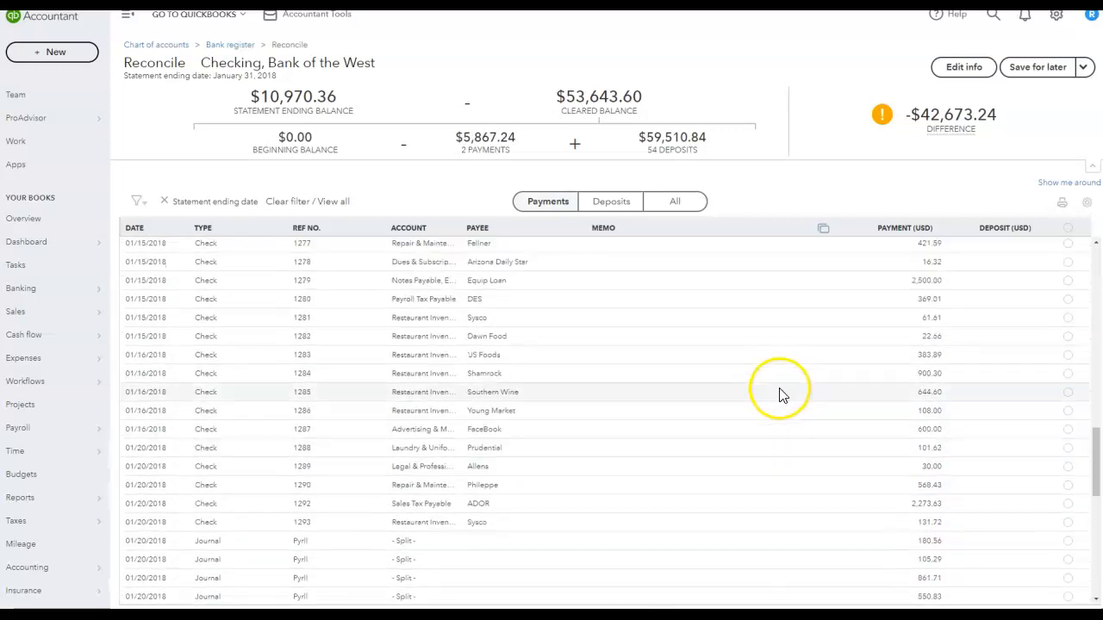
scroll(779, 397, "up", 6)
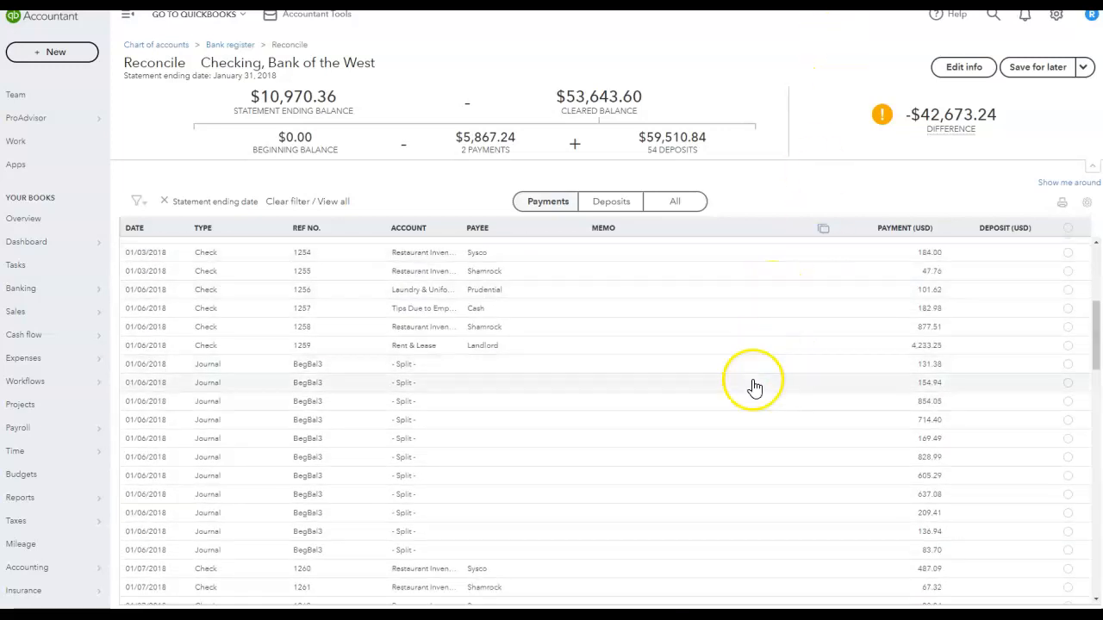
scroll(600, 425, "up", 1)
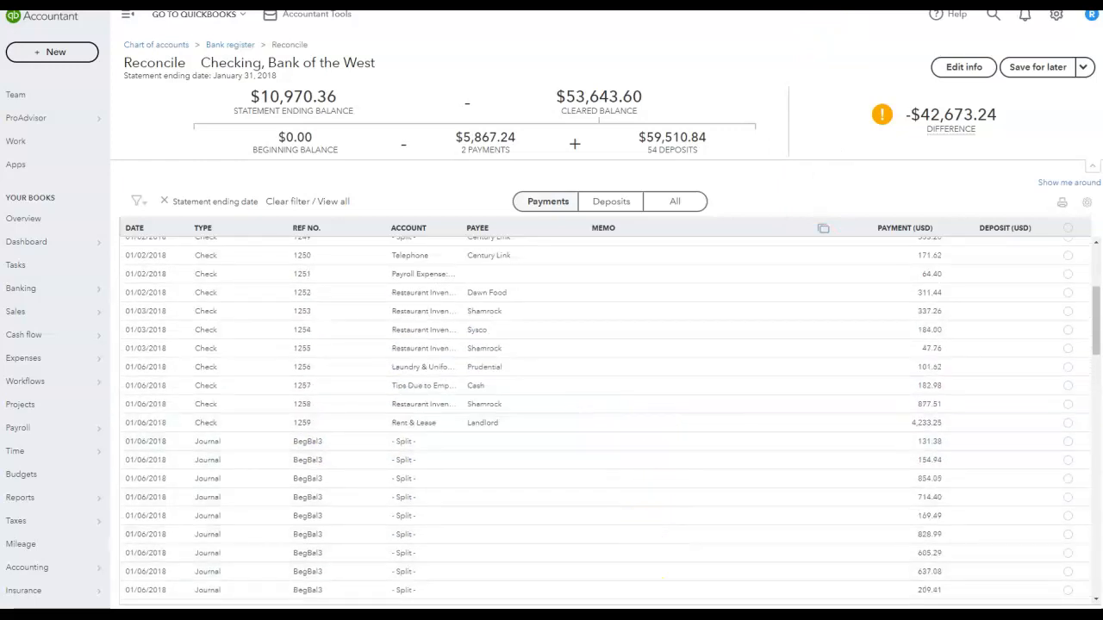
scroll(710, 440, "up", 3)
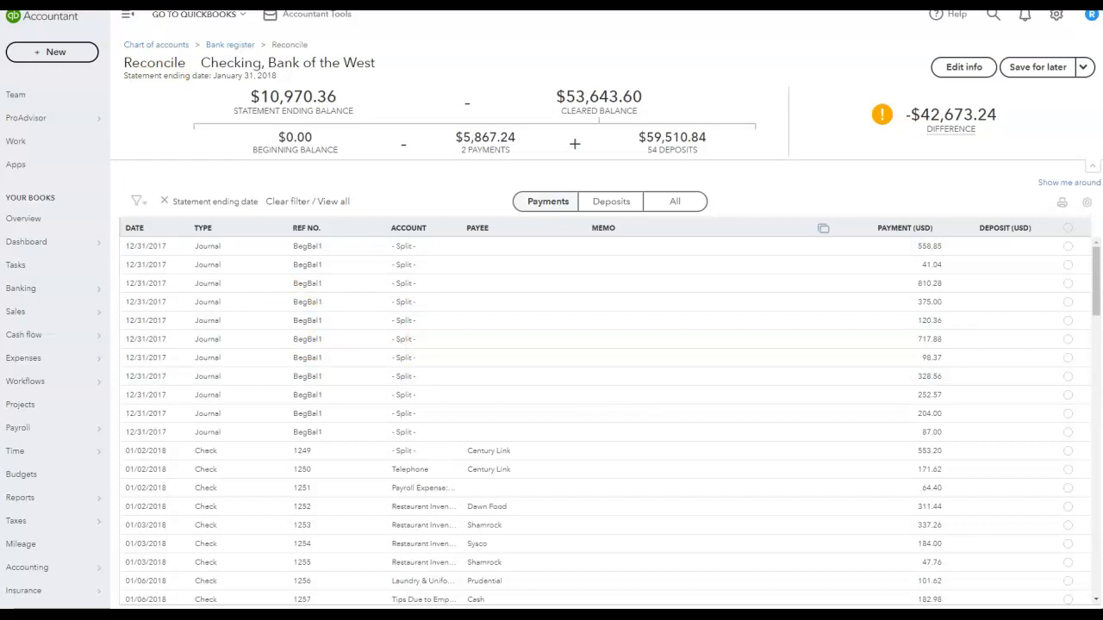
left_click(1068, 227)
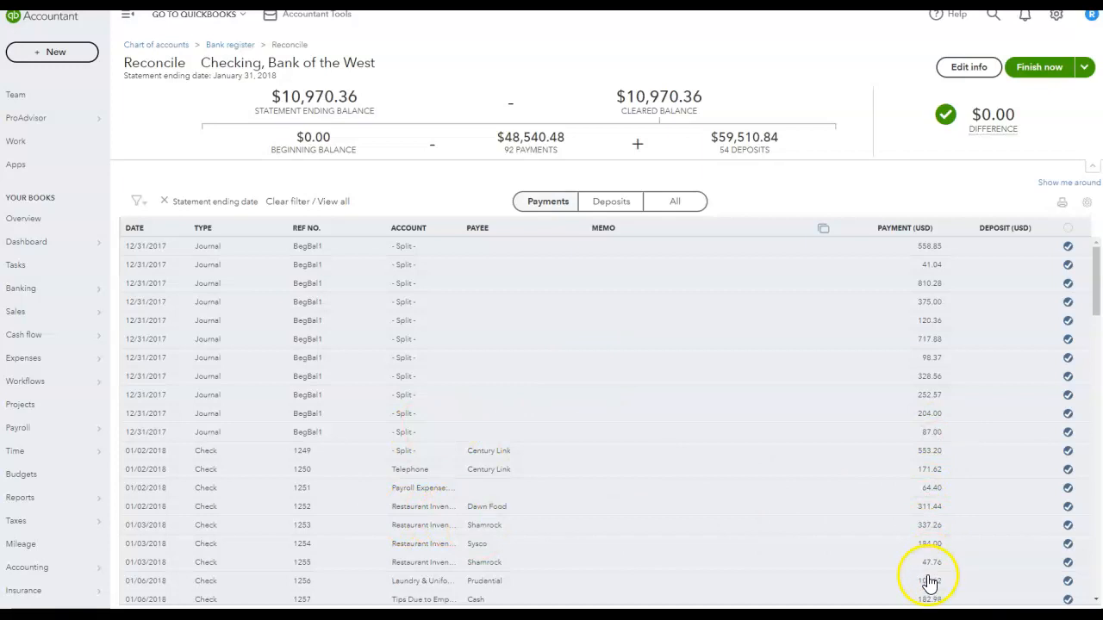
- Scroll through the reconciliation's payment list to review which transactions are marked as cleared
mouse_move(1012, 124)
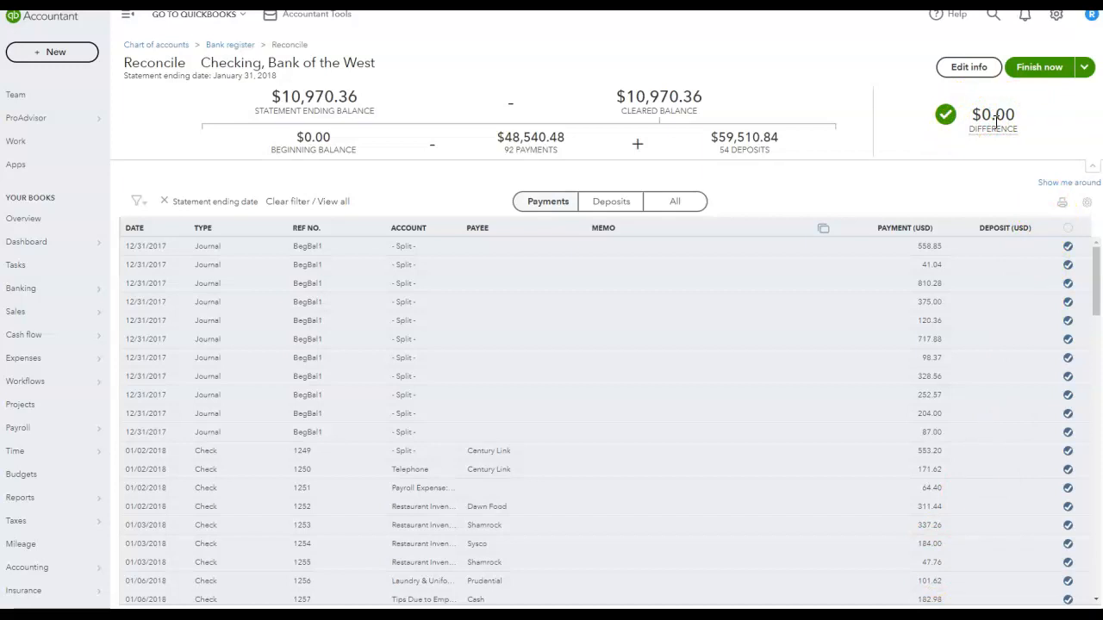
left_click(1038, 71)
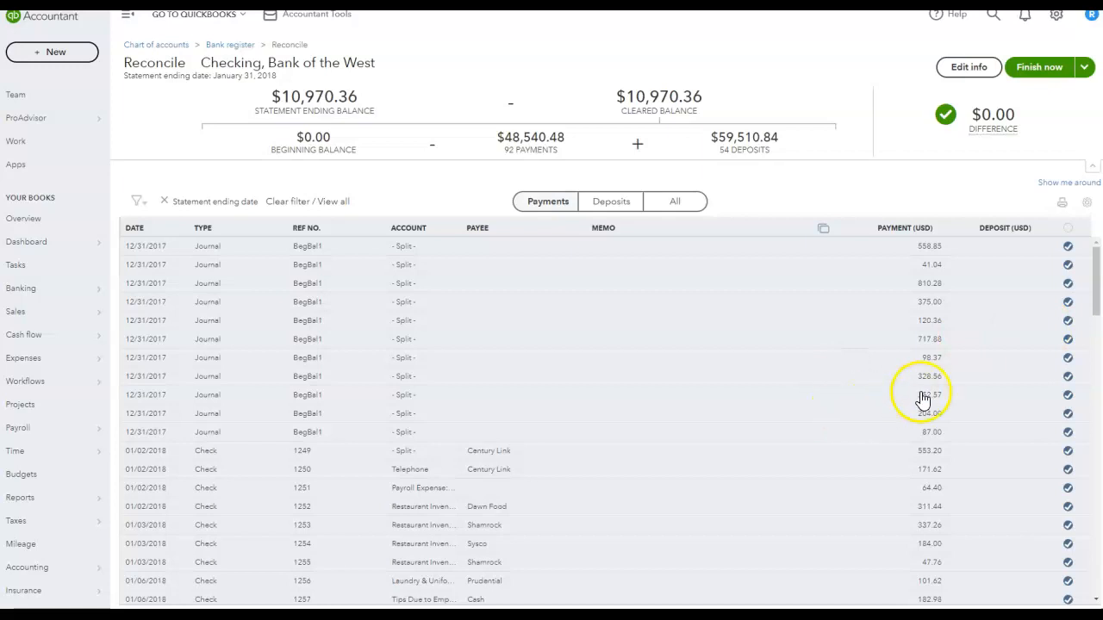
mouse_move(1096, 295)
left_mouse_down()
mouse_move(1096, 308)
mouse_move(1089, 259)
mouse_move(1090, 283)
left_mouse_up()
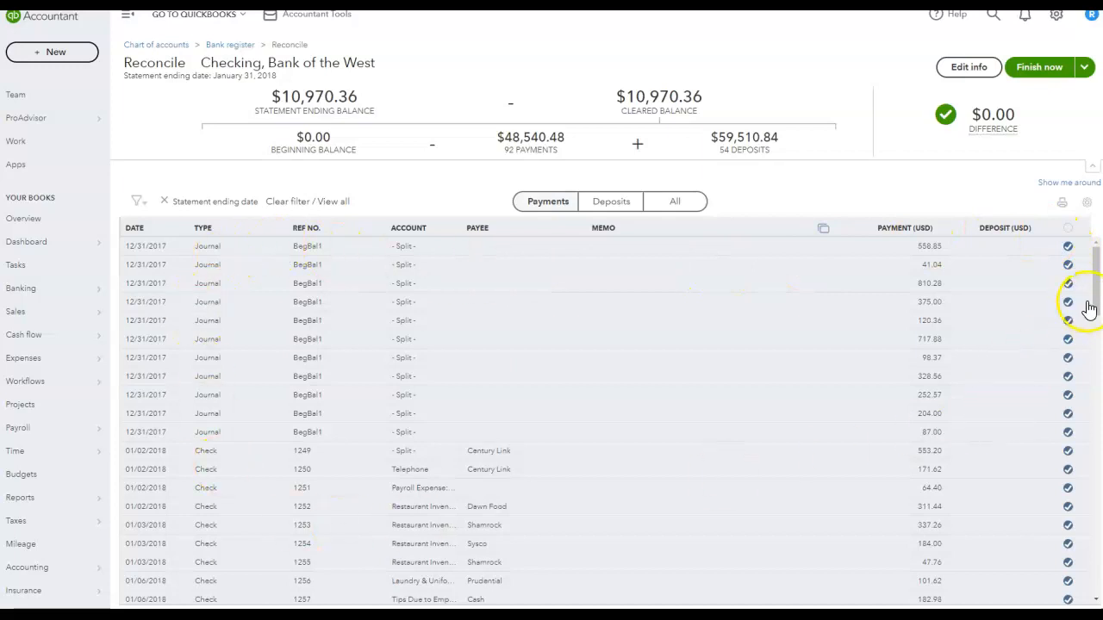
left_click_drag(1094, 295, 1096, 367)
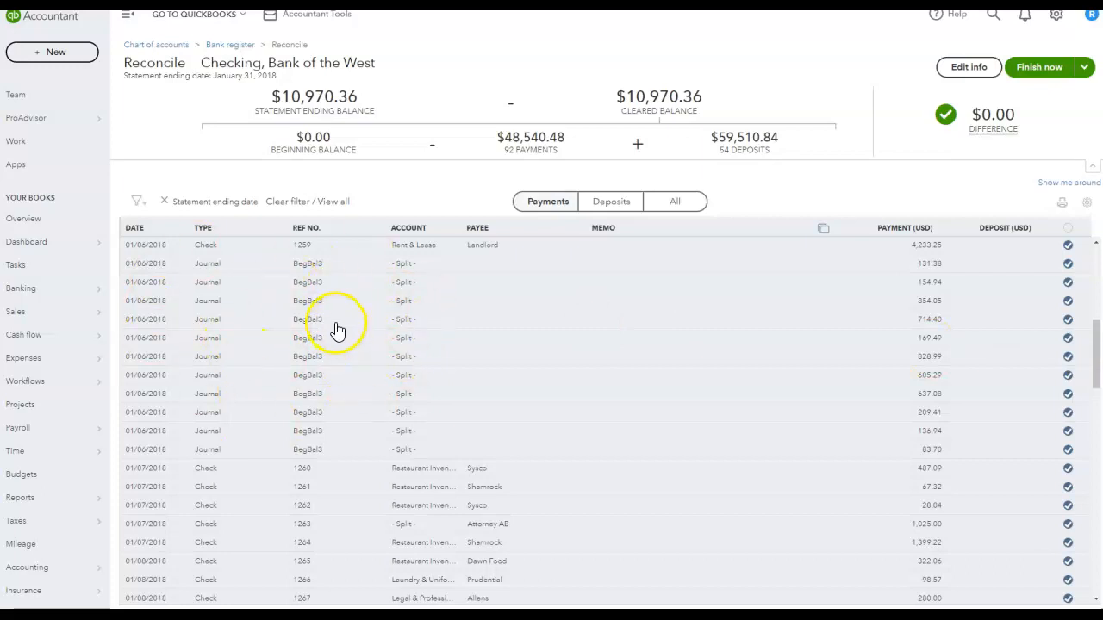
left_click_drag(1096, 358, 1096, 505)
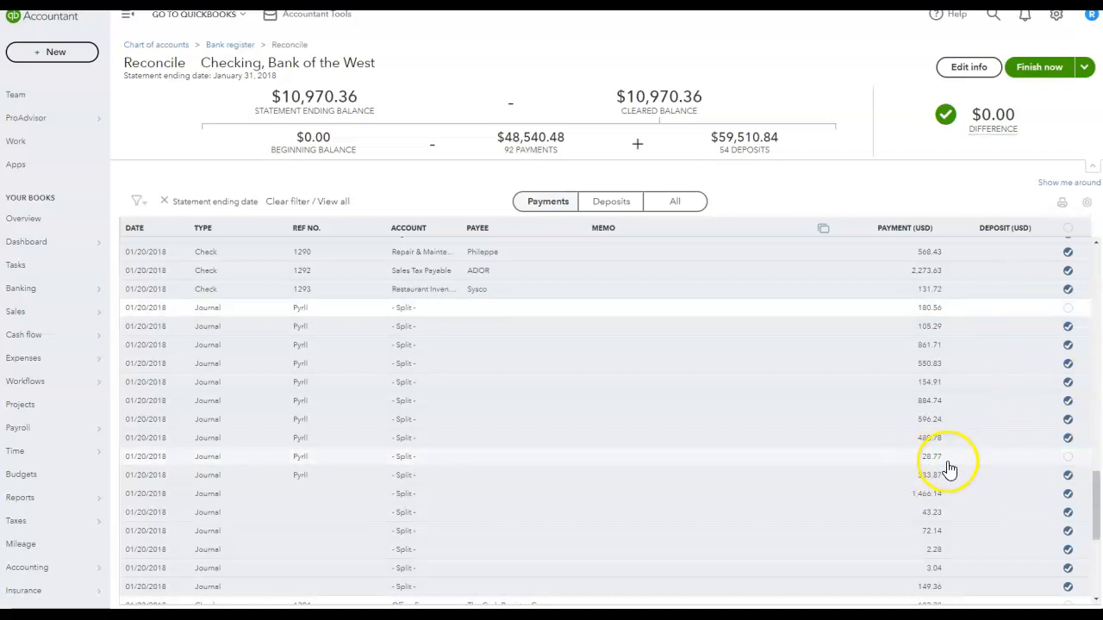
left_click_drag(1098, 512, 1098, 564)
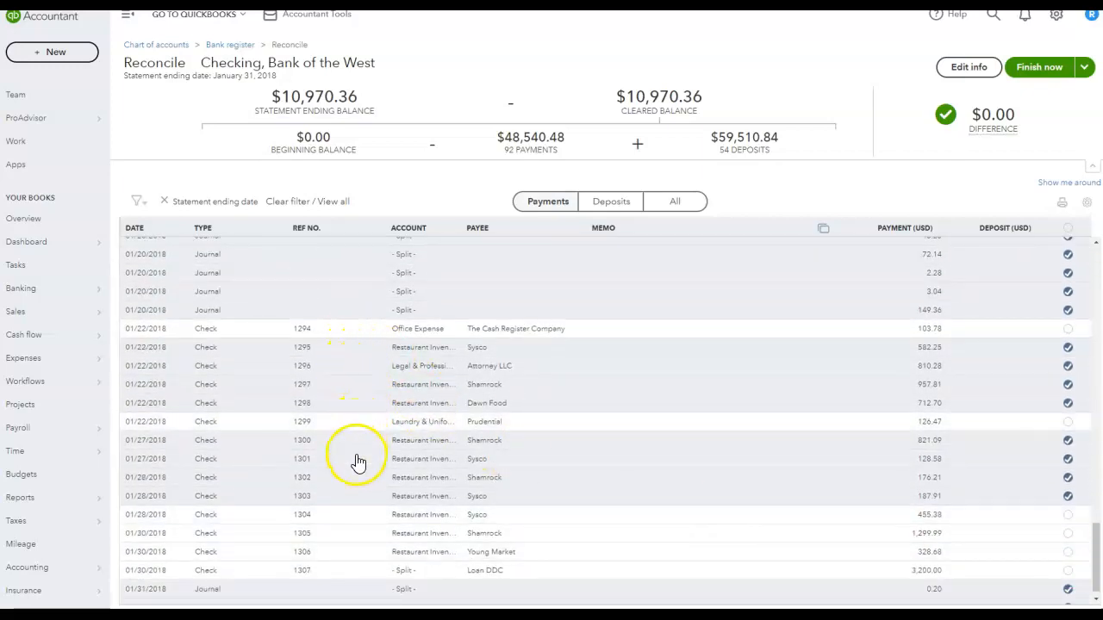
scroll(677, 512, "down", 1)
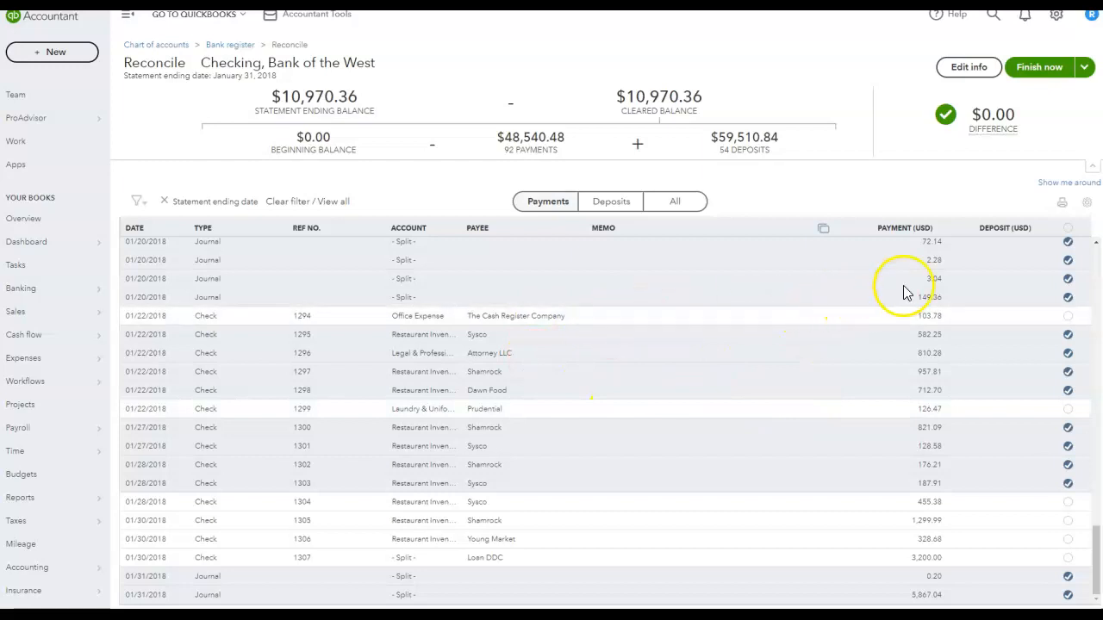
left_click_drag(1095, 556, 1096, 281)
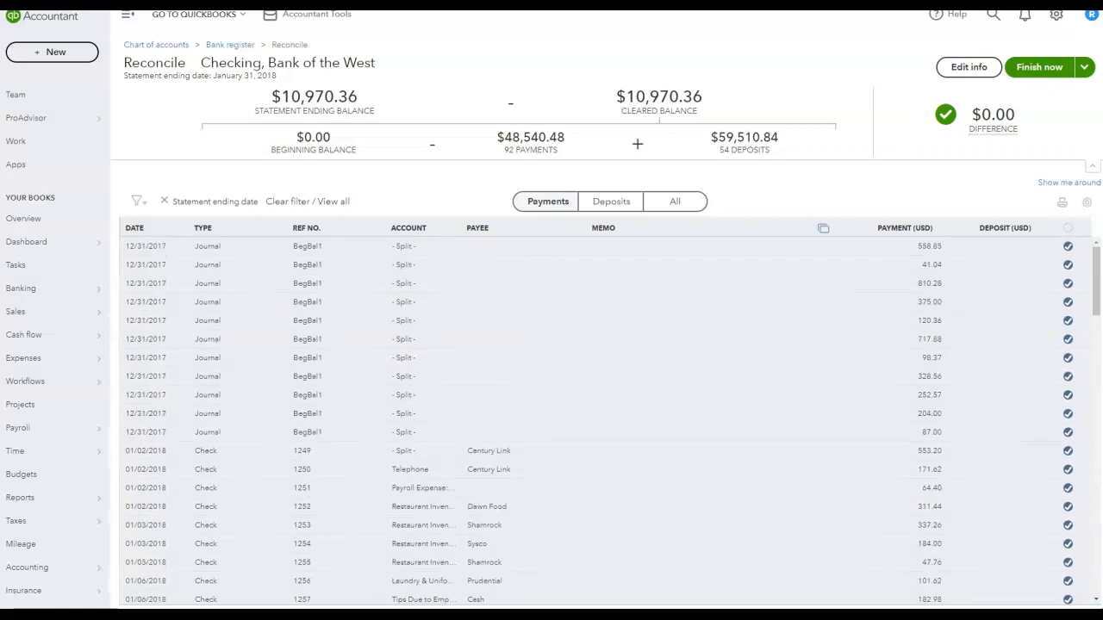
- Finish the reconciliation and open the reconciliation report
left_click(1040, 75)
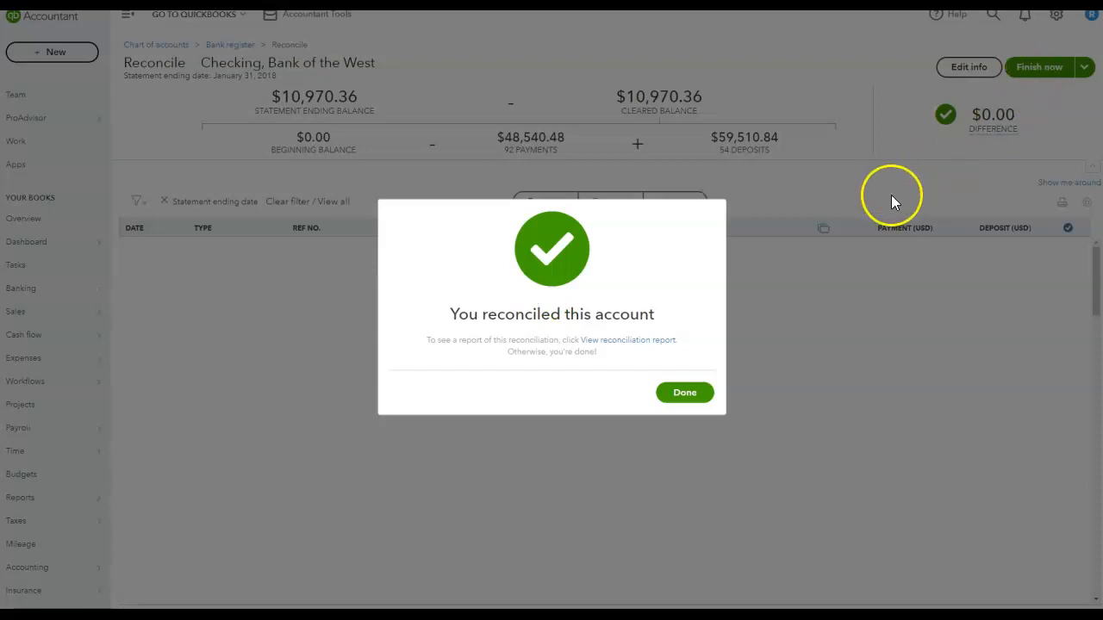
left_click(626, 341)
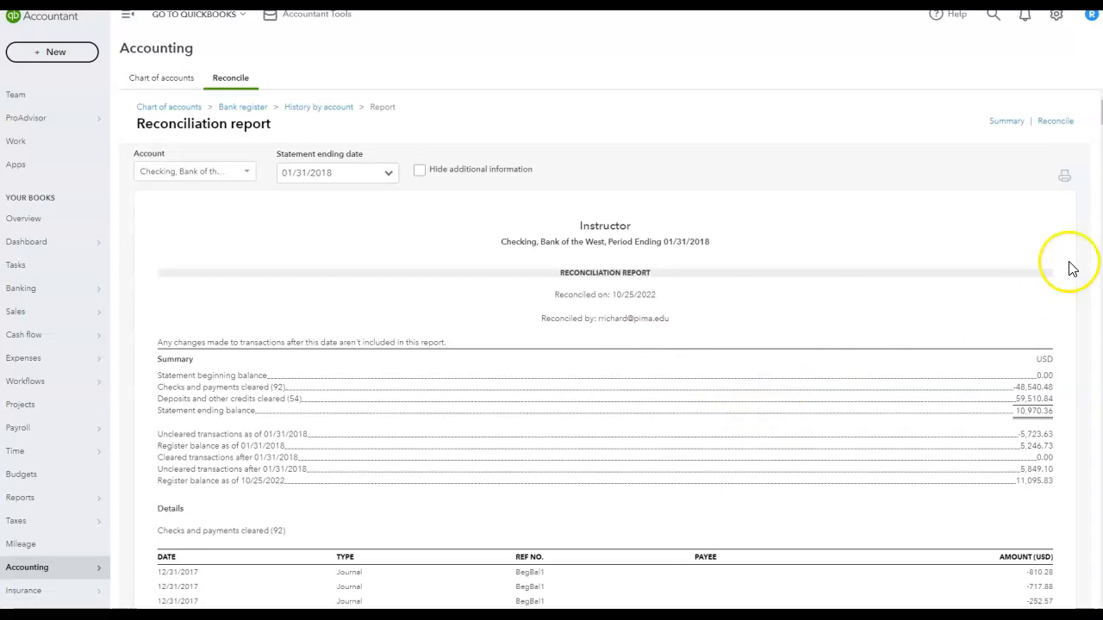
left_click(1065, 181)
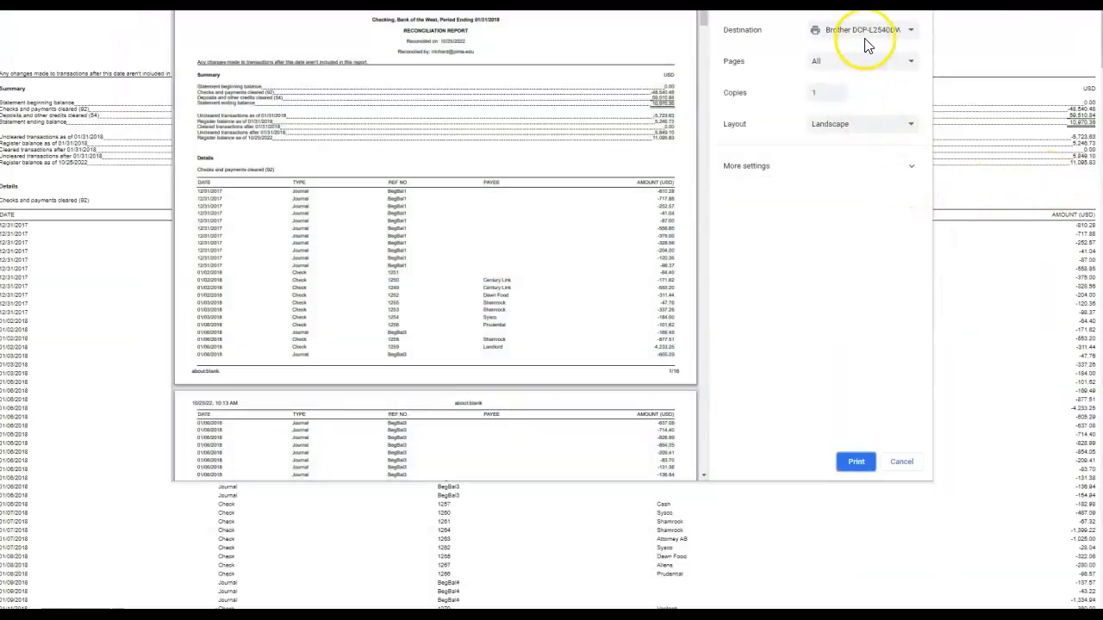
left_click(872, 31)
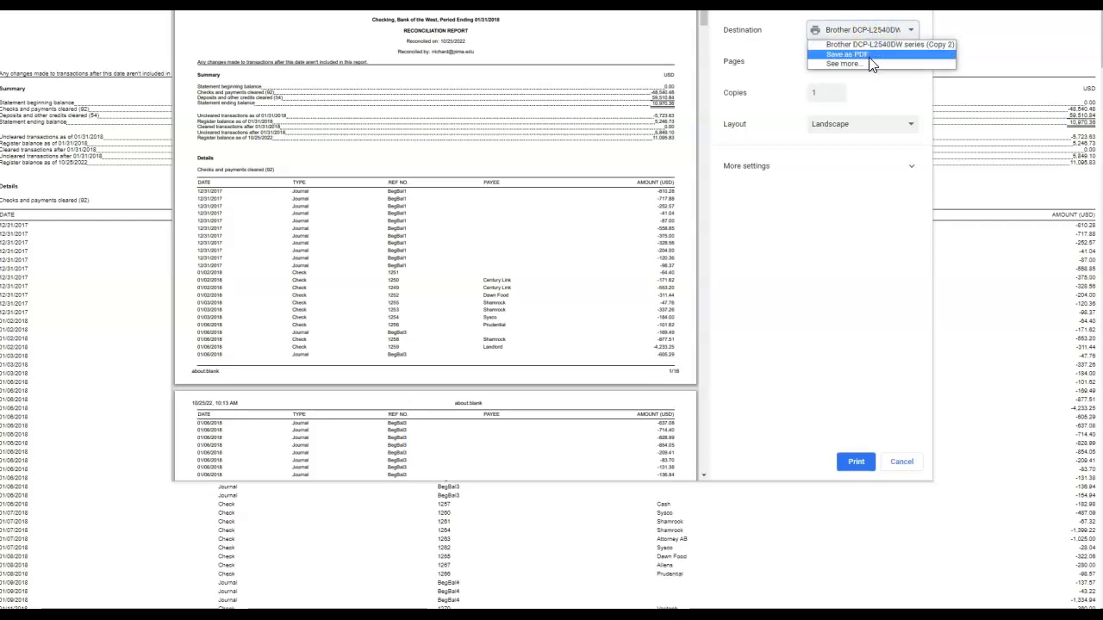
left_click(869, 56)
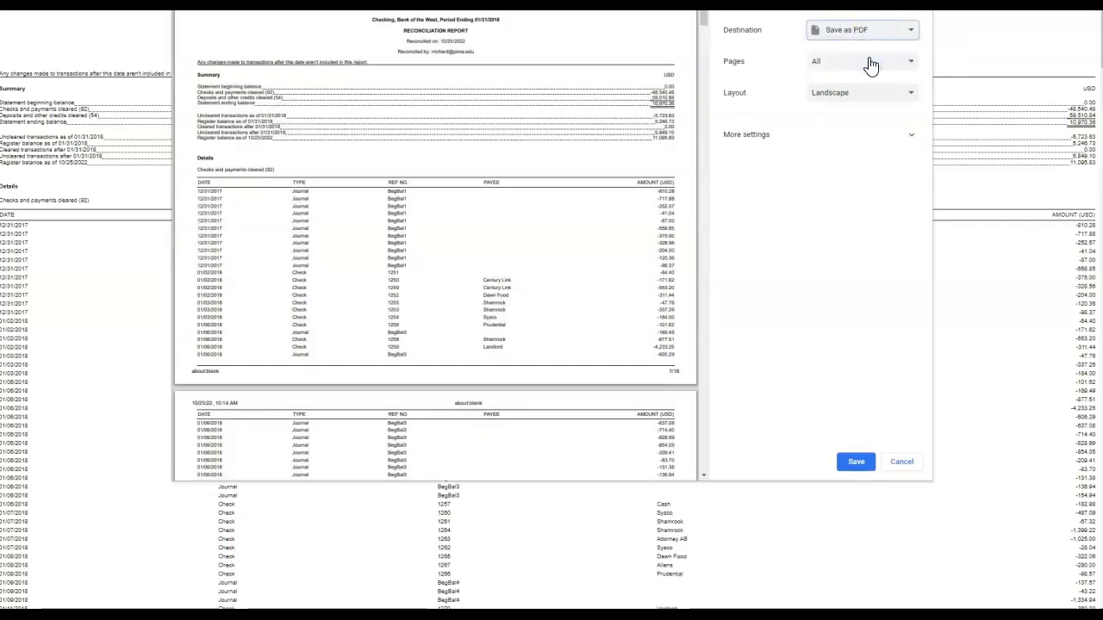
left_click(855, 462)
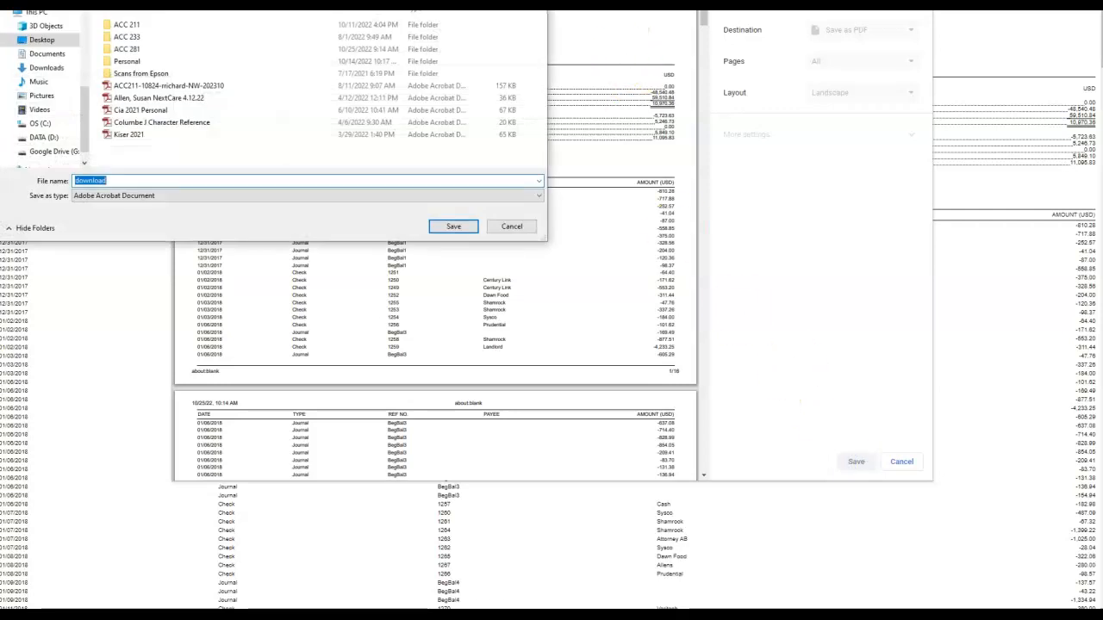
key("Escape")
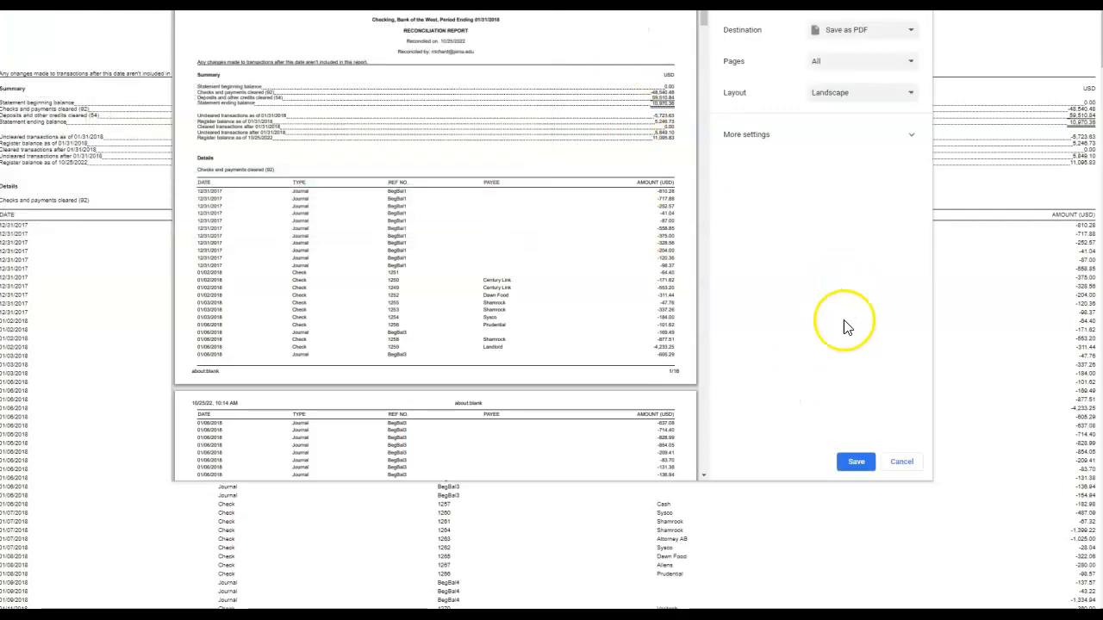
left_click(902, 462)
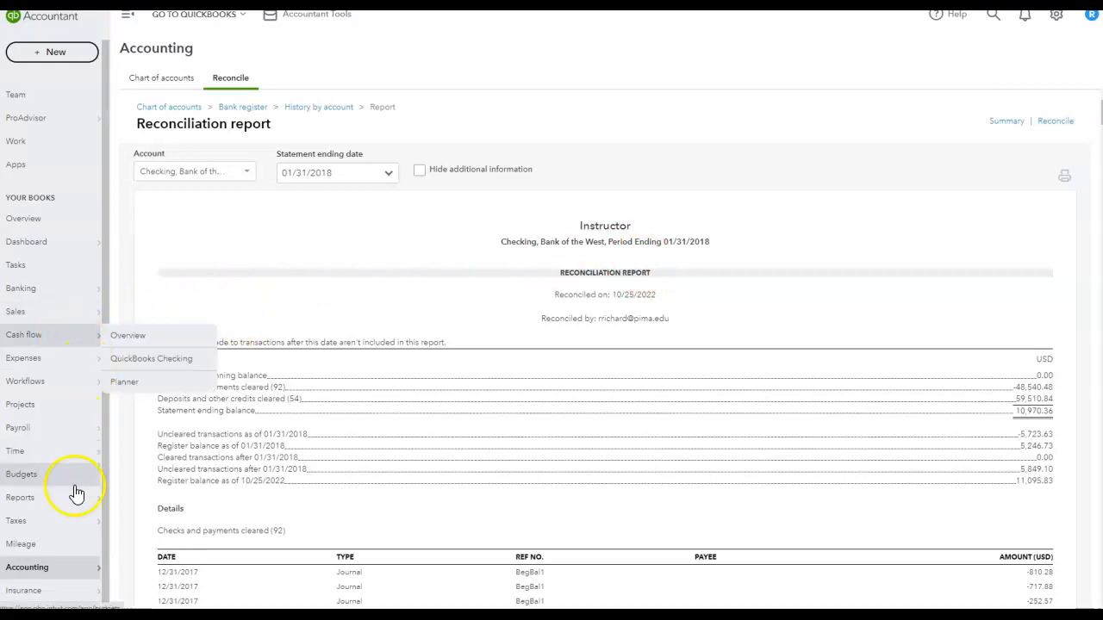
mouse_move(69, 530)
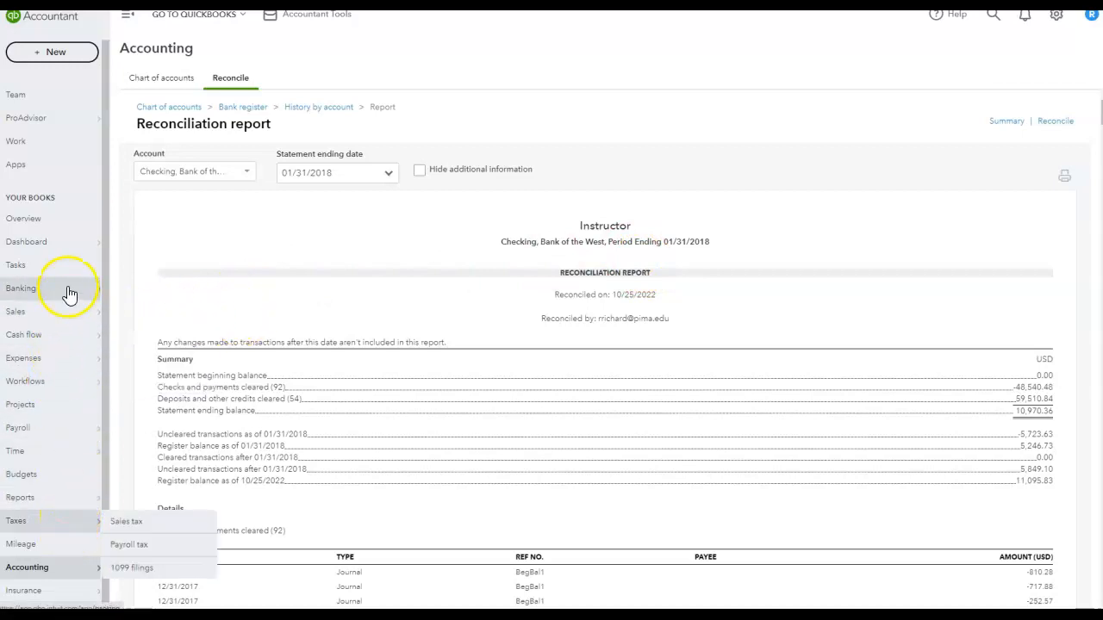